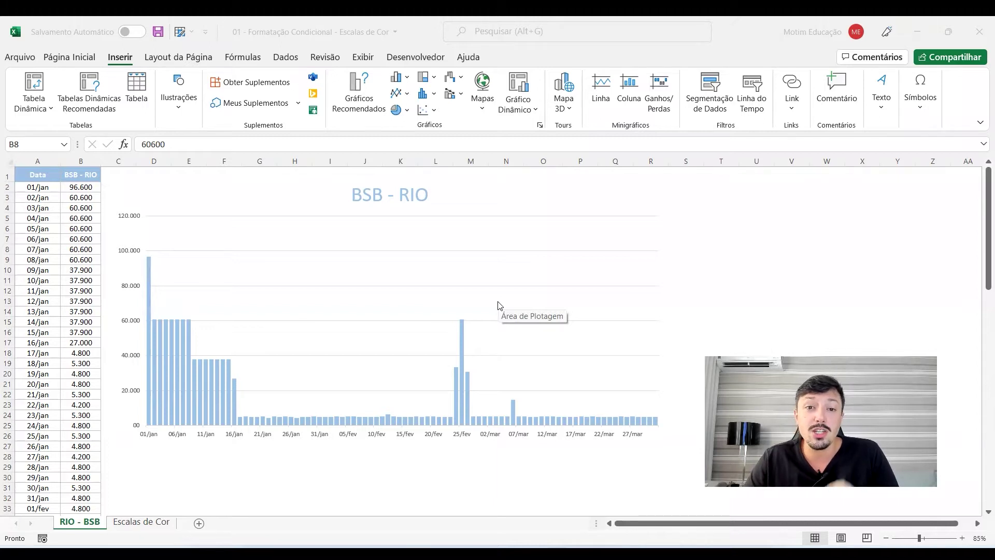
- Bring up the Formatação Condicional options from the Página Inicial ribbon
click(70, 57)
click(70, 57)
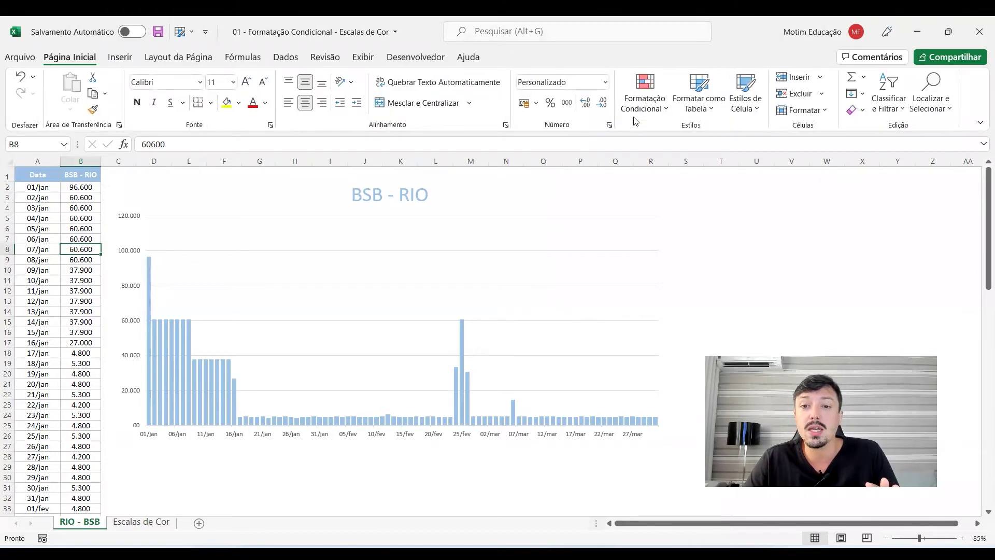
click(635, 120)
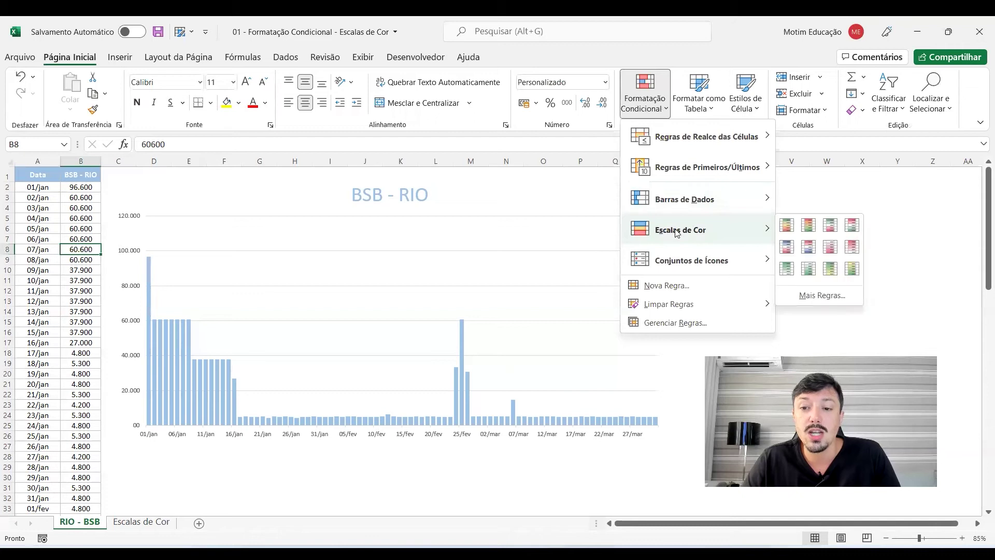
- Select the BSB - RIO chart, then deselect it by picking an empty cell
click(130, 176)
click(128, 178)
click(179, 467)
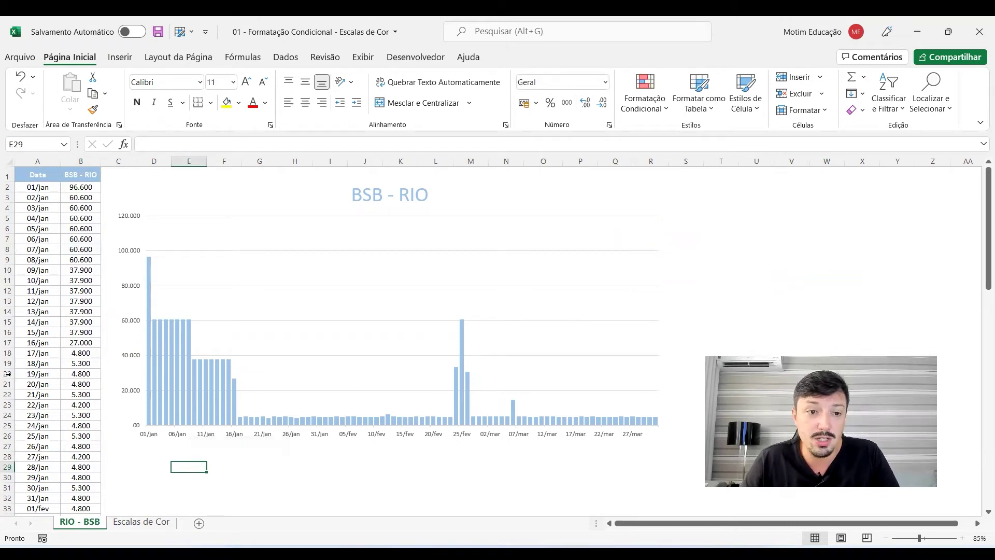
- Select the Data column and then the BSB - RIO price column
ctrl+scroll(33, 303, up, 1)
ctrl+scroll(46, 311, up, 1)
ctrl+scroll(59, 322, up, 1)
scroll(59, 322, up, 3)
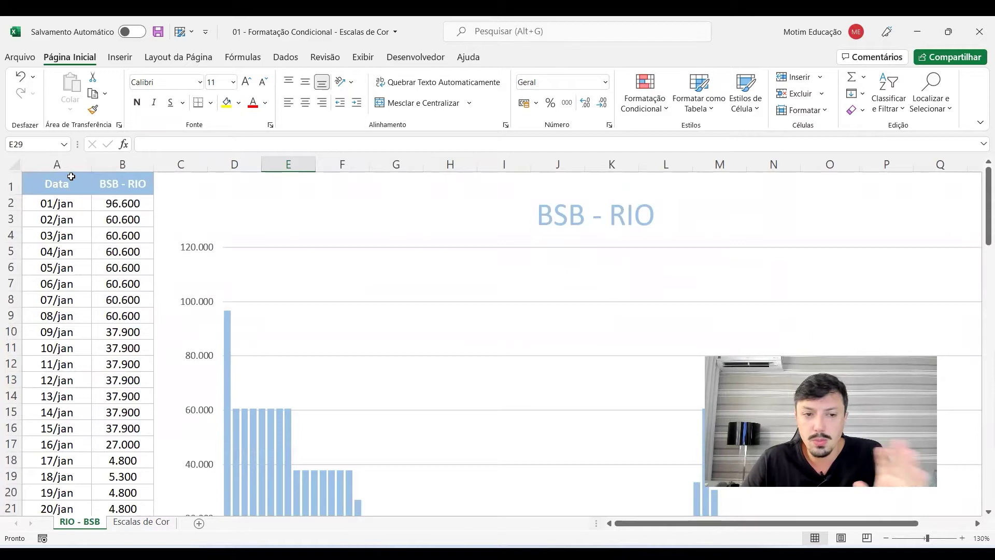
click(57, 164)
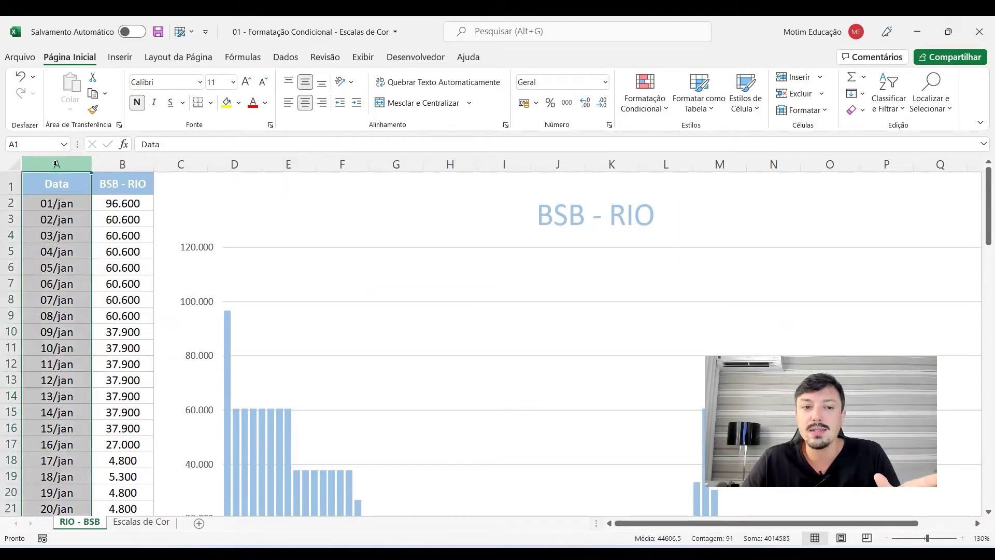
click(122, 165)
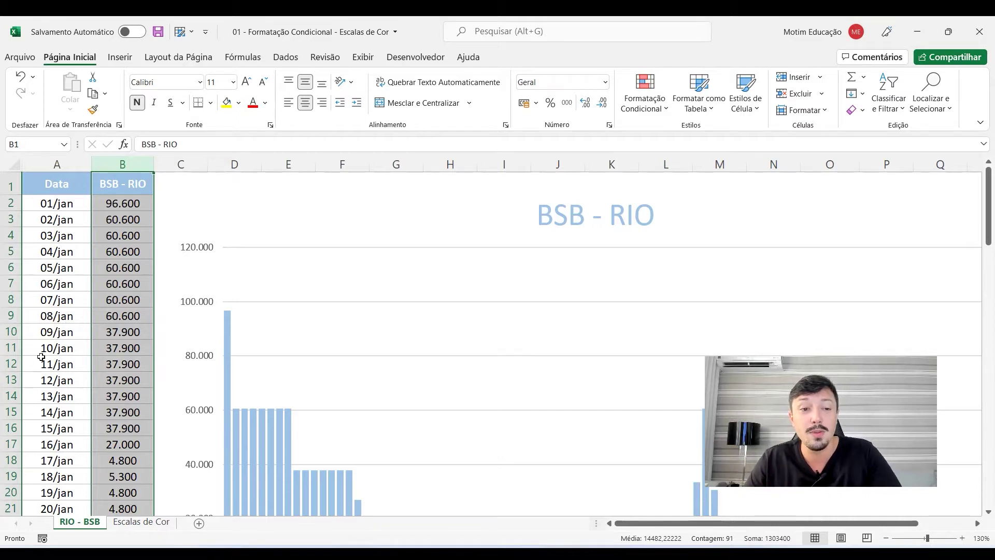
- Check the data extent by jumping from the first date to 31/mar and back
ctrl+scroll(72, 302, down, 1)
ctrl+scroll(72, 302, down, 1)
click(36, 191)
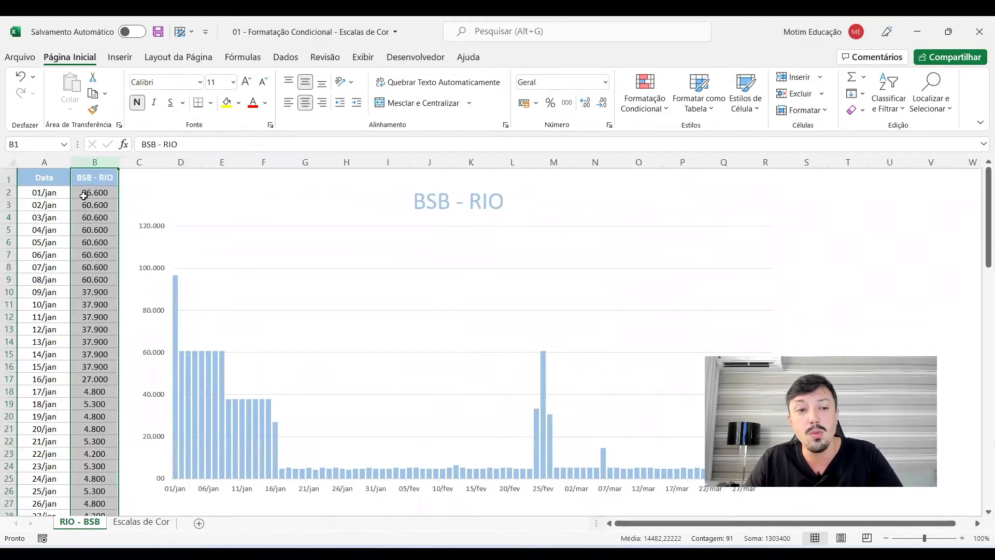
key(ctrl+Down)
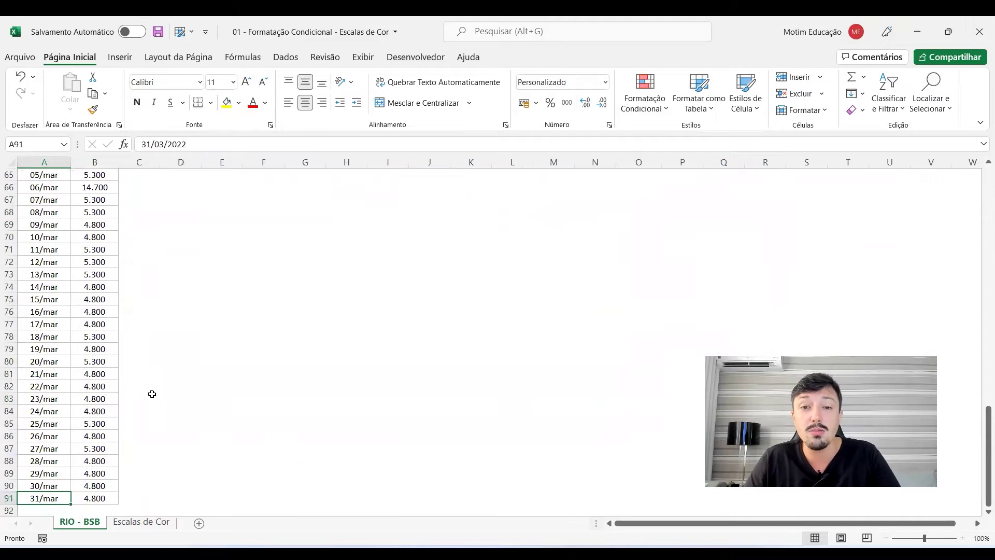
key(ctrl+Up)
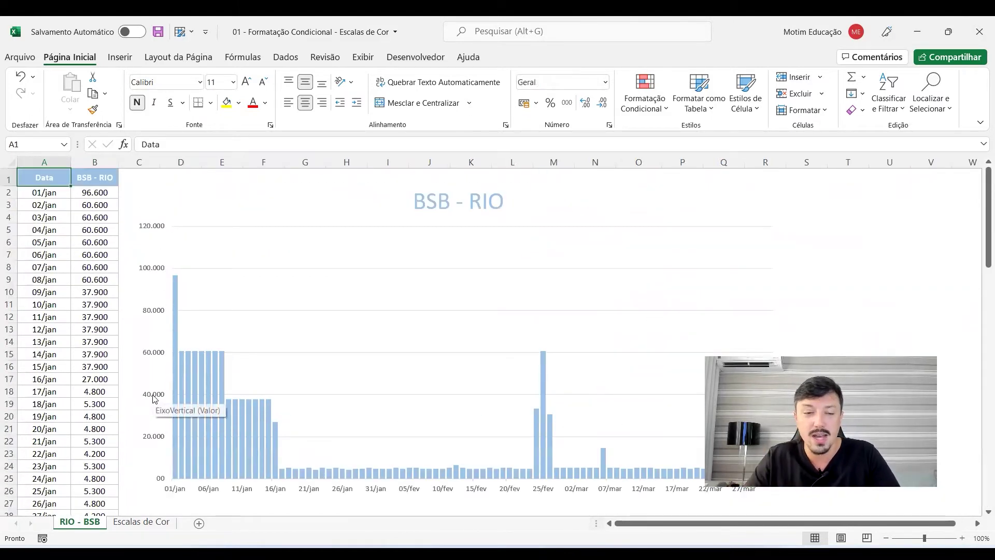
- Select and step through the first BSB - RIO prices and their dates from 01/jan
drag(94, 193, 97, 315)
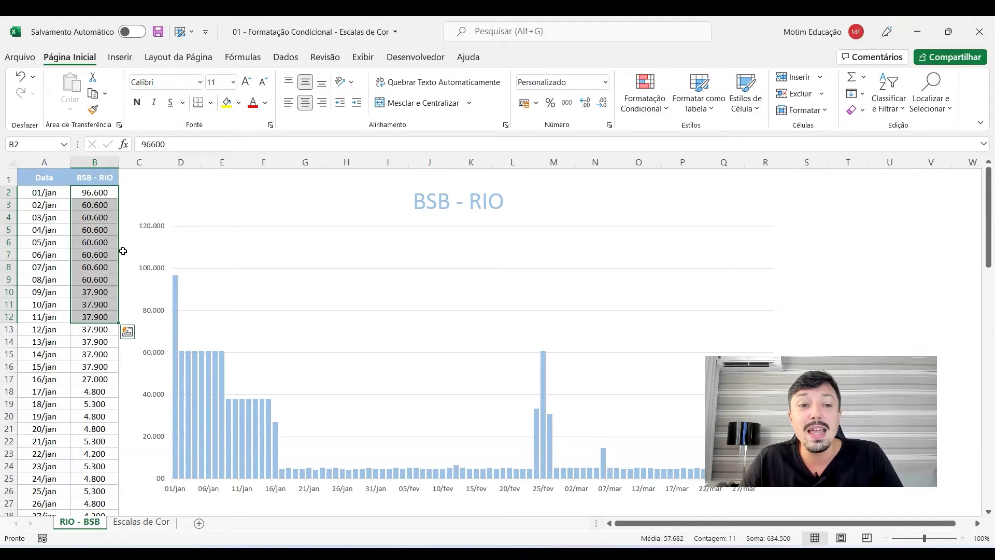
click(108, 228)
drag(45, 178, 99, 301)
click(56, 193)
click(95, 196)
click(99, 207)
click(101, 219)
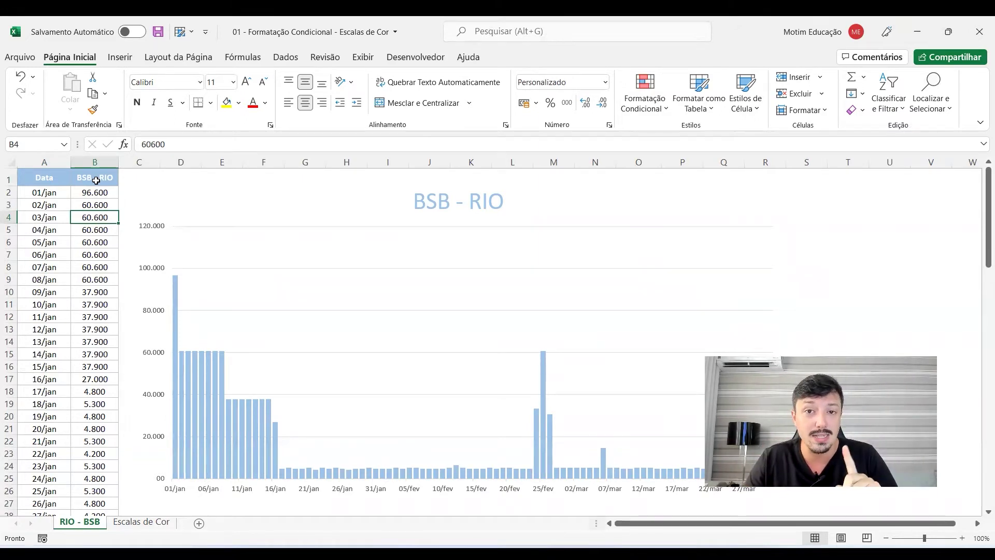
- Switch to the Escalas de Cor sheet and move to the first date cell
ctrl+scroll(369, 295, down, 1)
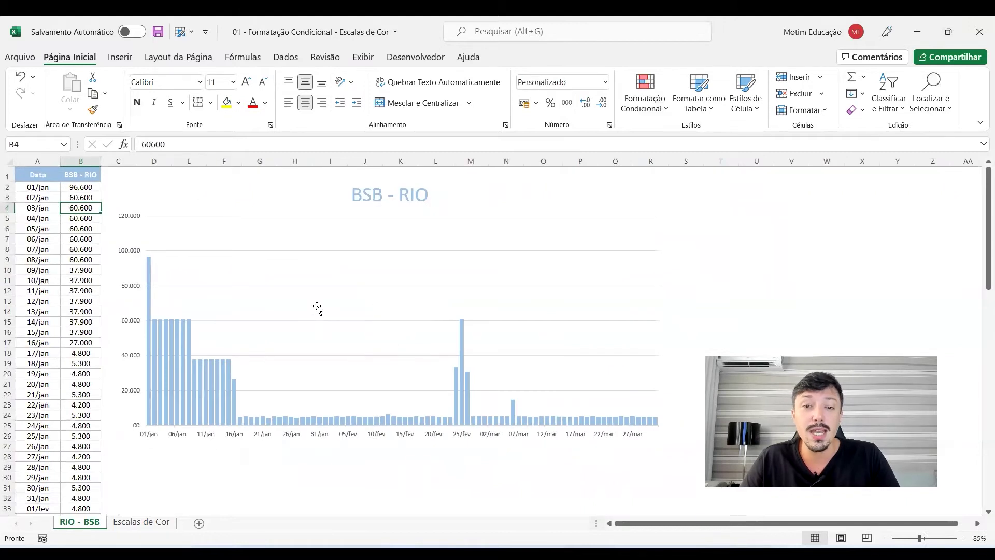
click(141, 522)
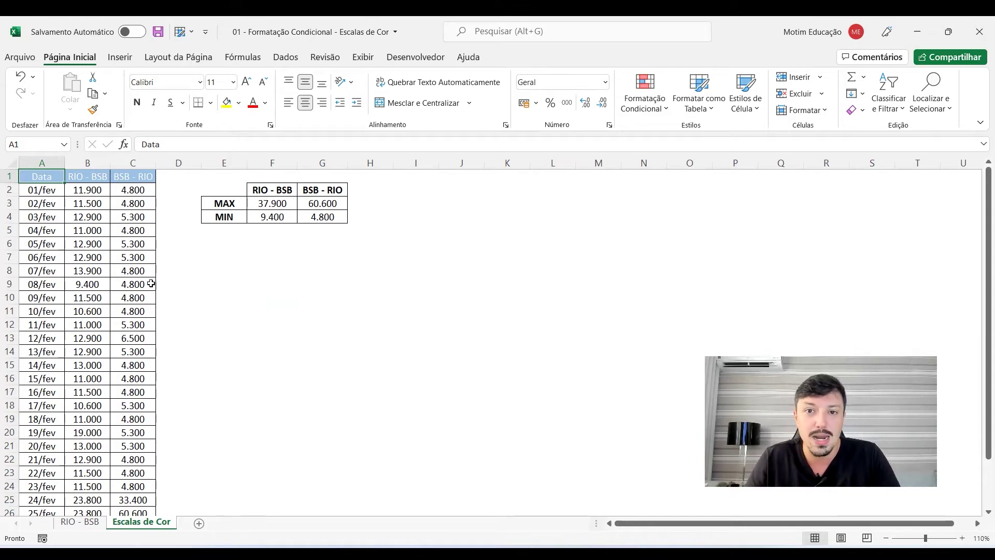
key(Down)
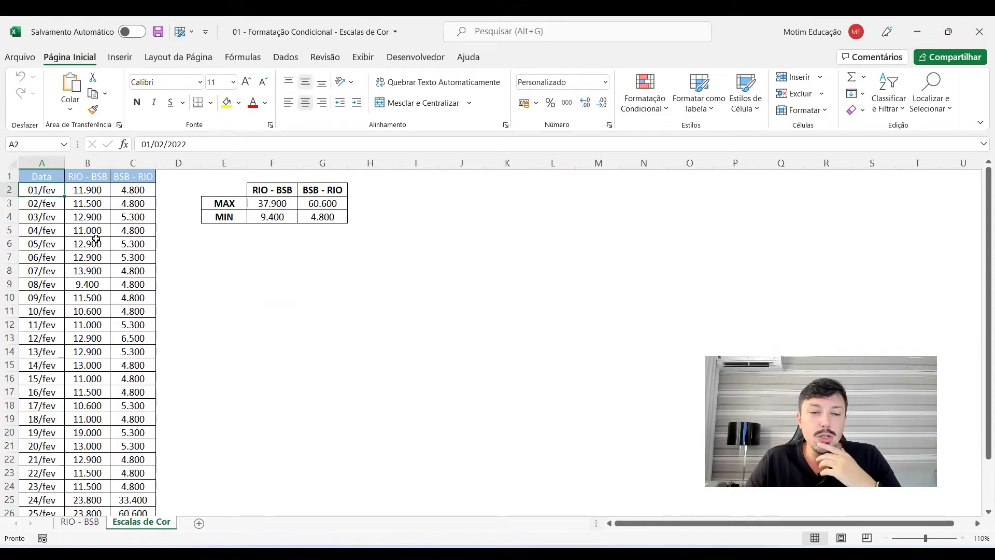
- Inspect the RIO - BSB MÁXIMO and MÍNIMO formulas without changing them
scroll(68, 267, down, 1)
scroll(77, 321, down, 2)
scroll(91, 381, up, 2)
scroll(86, 373, up, 1)
scroll(77, 384, down, 2)
scroll(68, 441, up, 2)
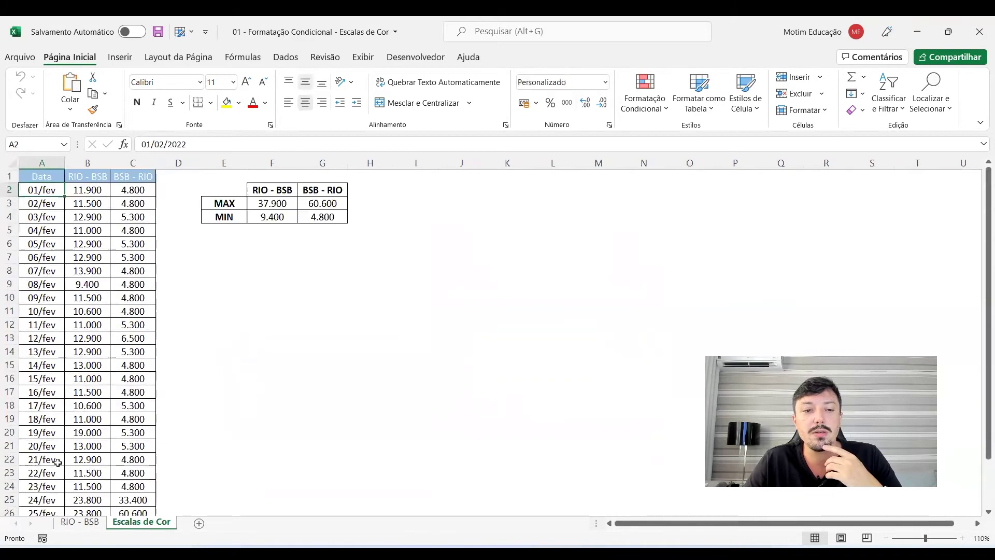
double_click(269, 207)
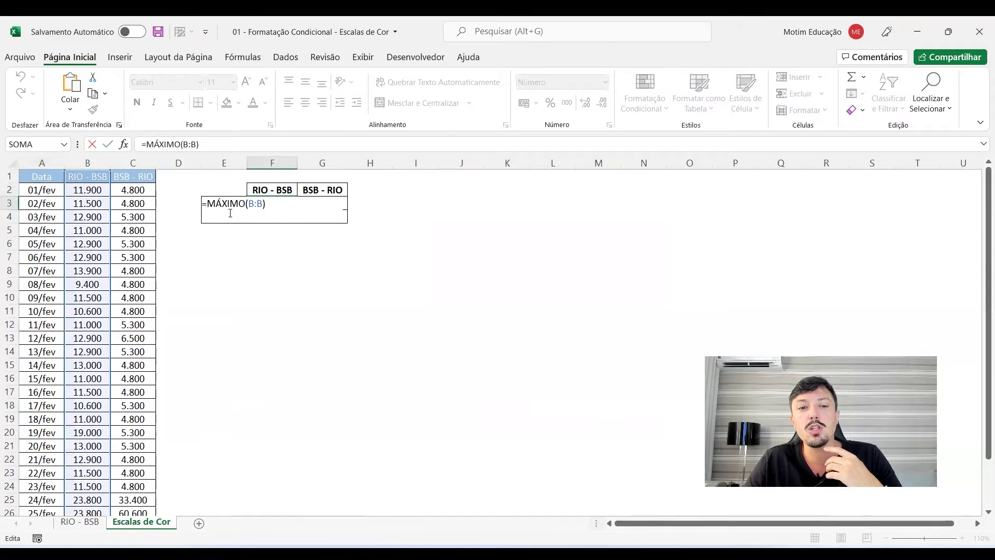
click(251, 253)
double_click(267, 217)
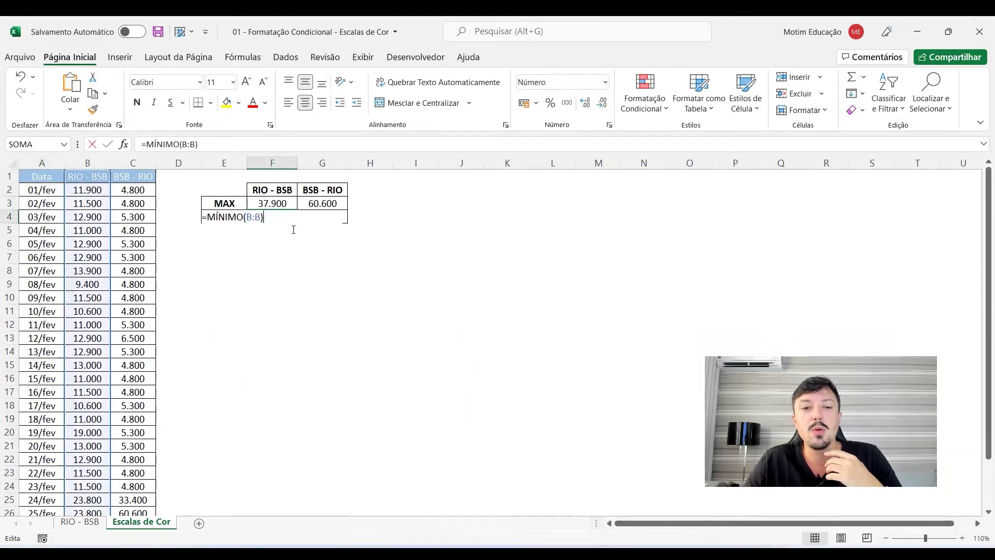
key(Escape)
- Select the RIO - BSB prices from B2 down to the last entry
scroll(150, 255, down, 1)
scroll(150, 256, down, 1)
scroll(233, 208, up, 2)
key(ctrl+Home)
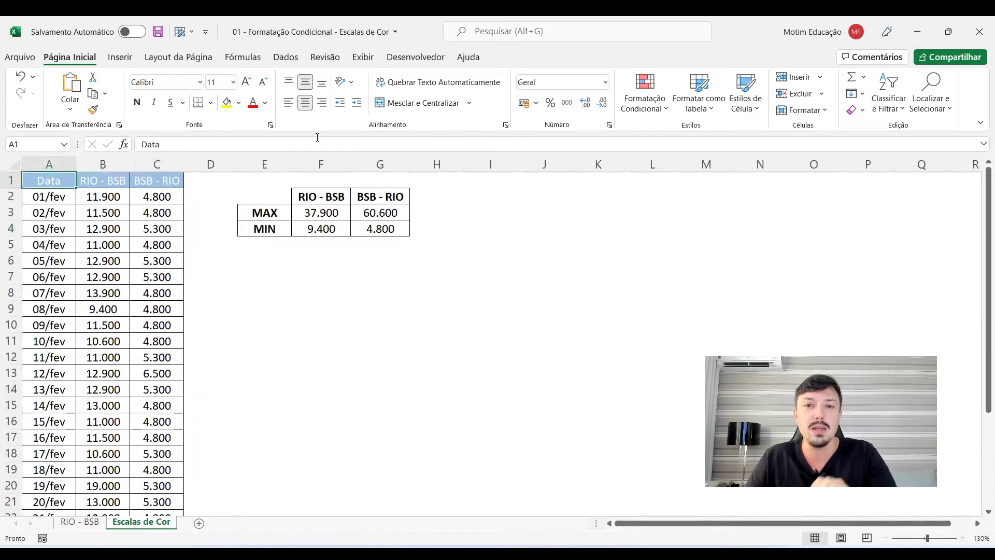
click(104, 200)
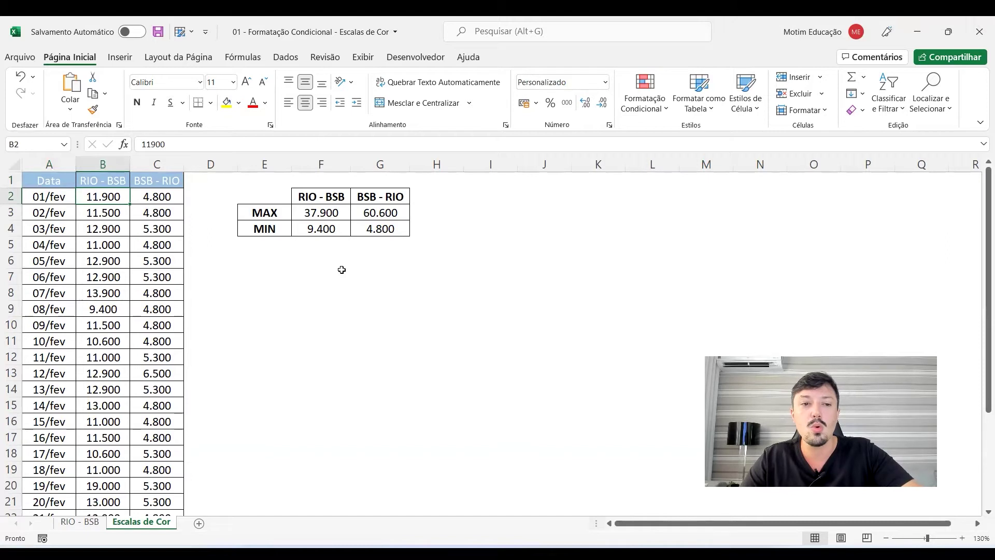
key(ctrl+shift+Down)
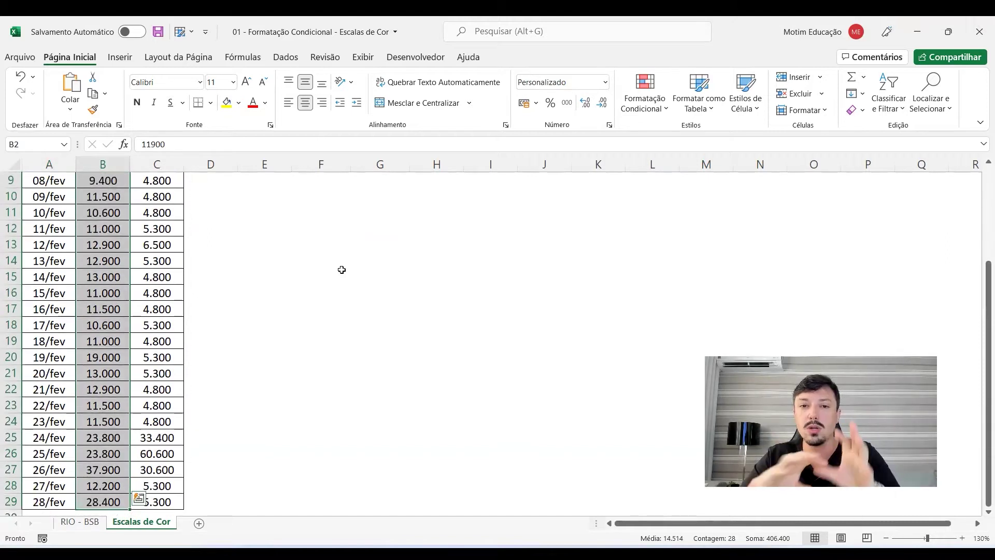
- Apply the green-yellow-red colour scale to the selected RIO - BSB prices
click(651, 109)
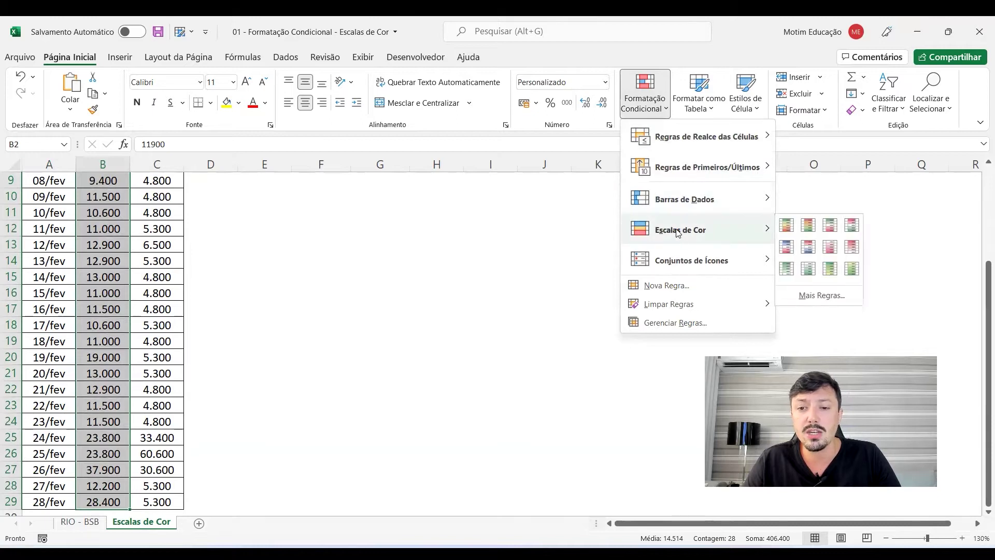
mouse_move(682, 229)
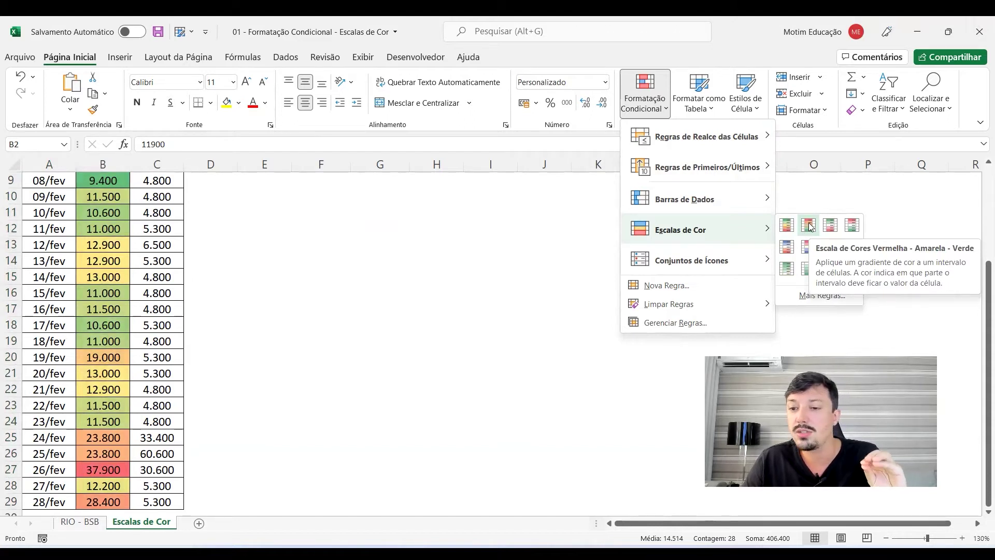
click(809, 224)
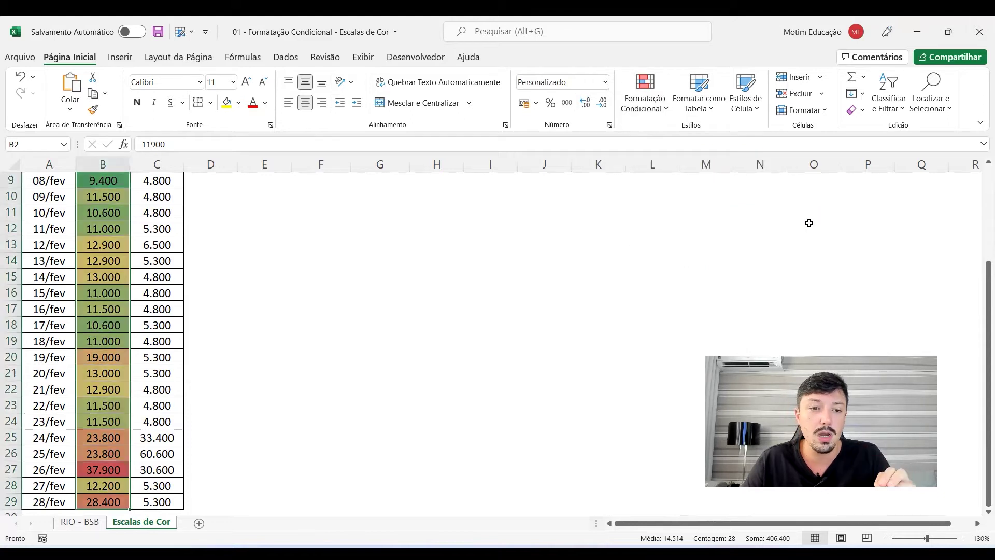
scroll(171, 280, up, 3)
- Select the BSB - RIO prices in column C and give them the same green-yellow-red scale
mouse_move(156, 196)
mouse_down()
mouse_move(150, 538)
mouse_move(155, 505)
mouse_up()
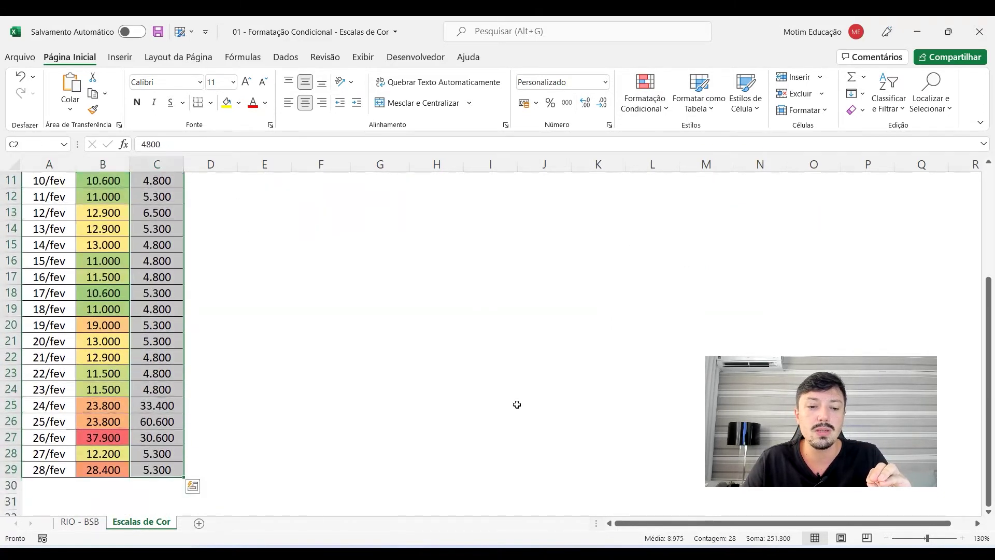
scroll(543, 337, up, 4)
click(645, 98)
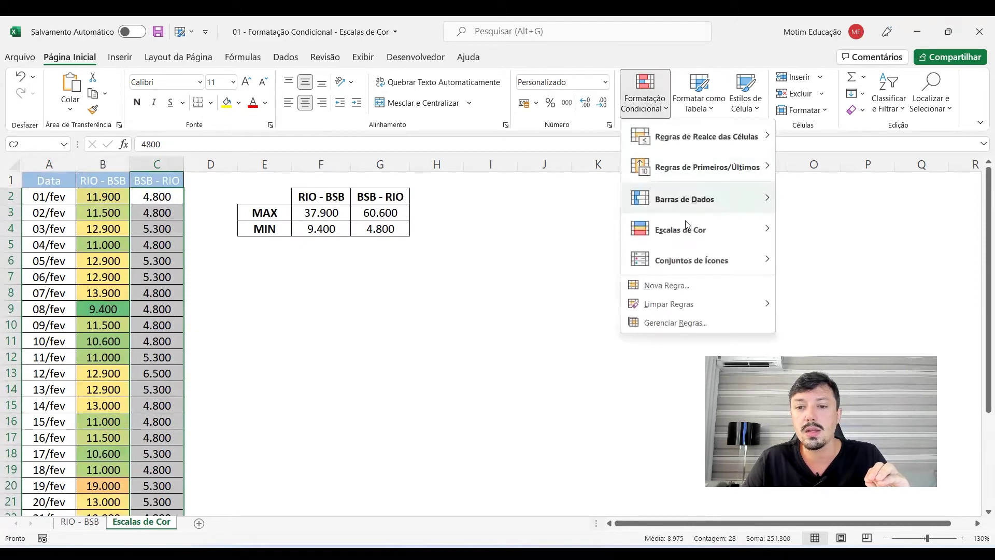
click(808, 225)
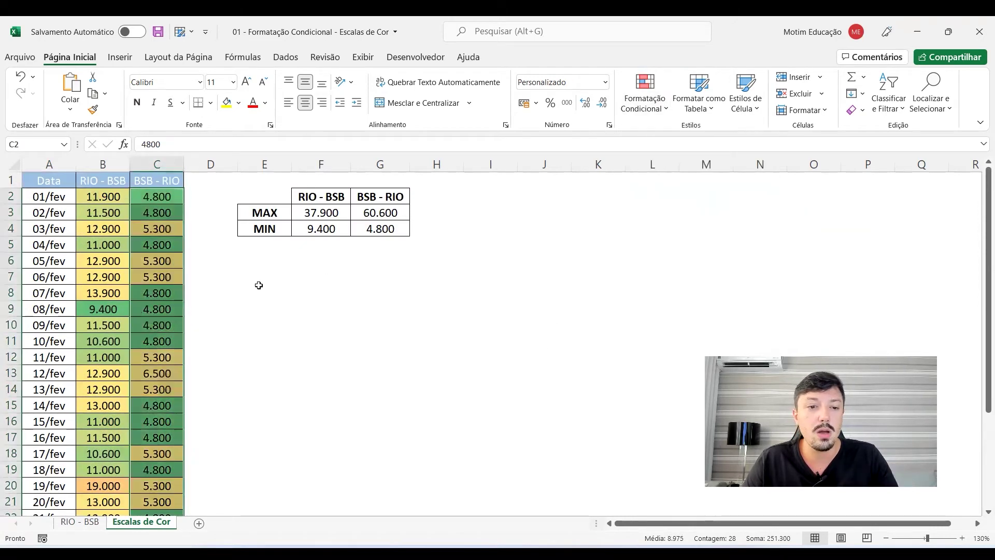
ctrl+scroll(147, 310, down, 1)
ctrl+scroll(145, 309, down, 1)
ctrl+scroll(104, 322, down, 1)
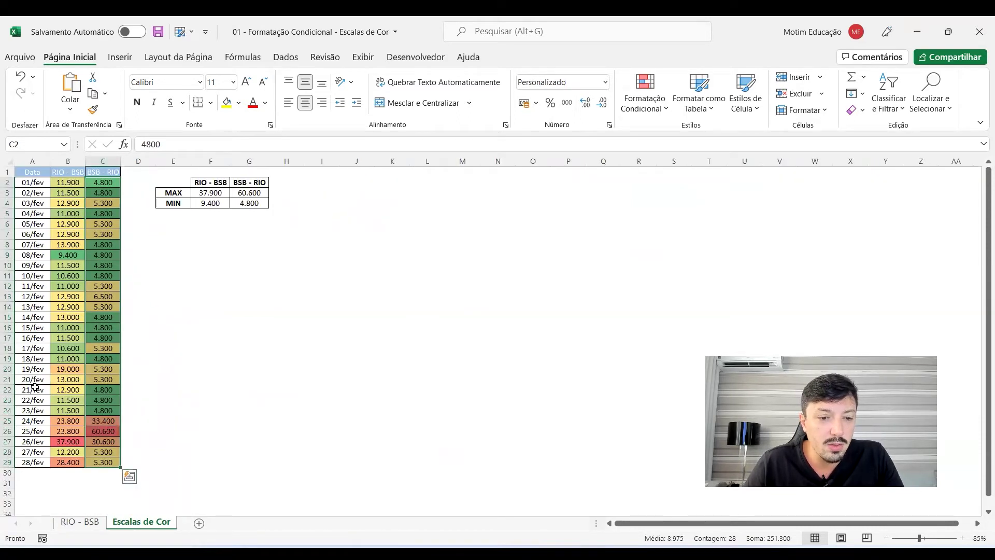
- Delete rows 22 to 30, the 21/fev to 28/fev entries
drag(8, 390, 7, 473)
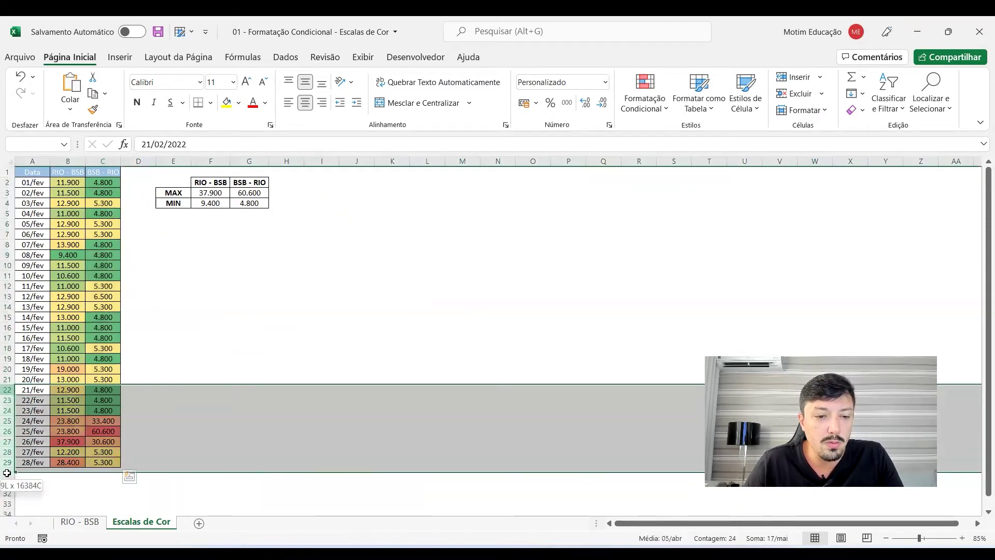
right_click(7, 411)
click(54, 305)
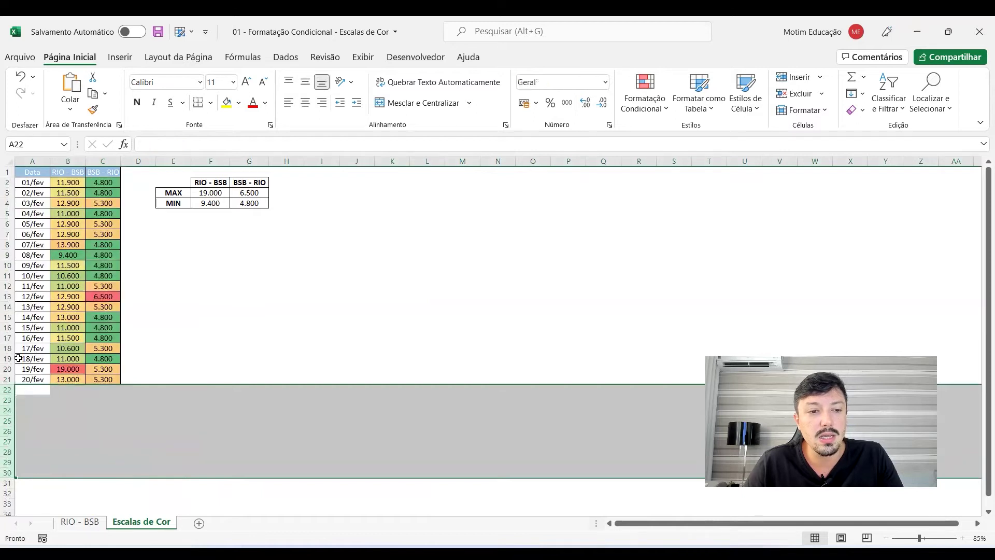
scroll(30, 304, up, 2)
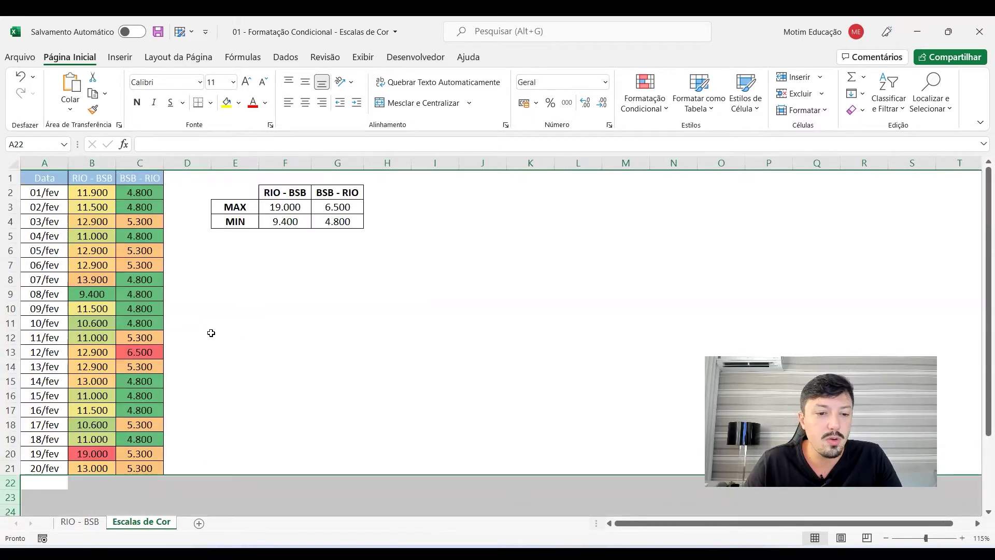
click(233, 352)
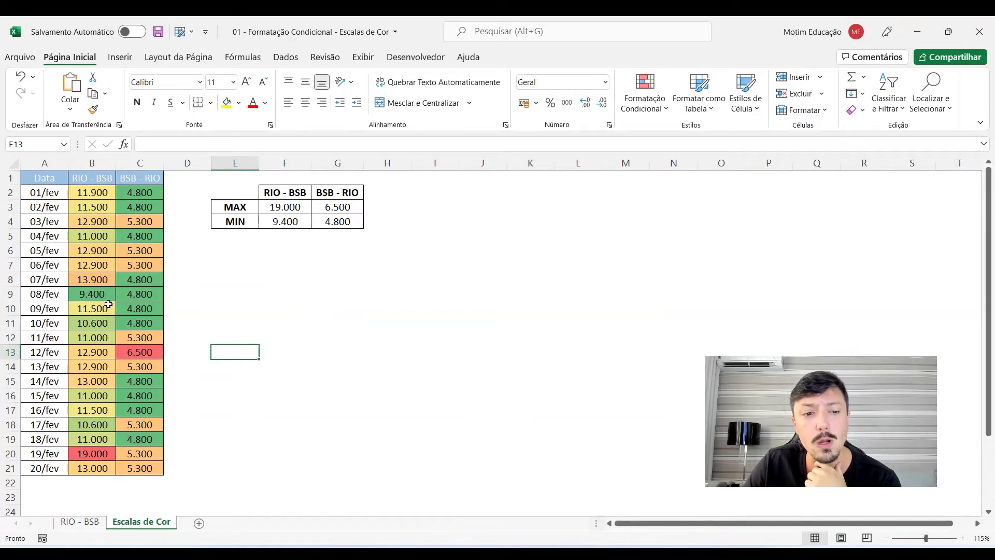
- Check the 08/fev date in A9 and its 9400 value in B9, then select D9
click(47, 300)
click(88, 296)
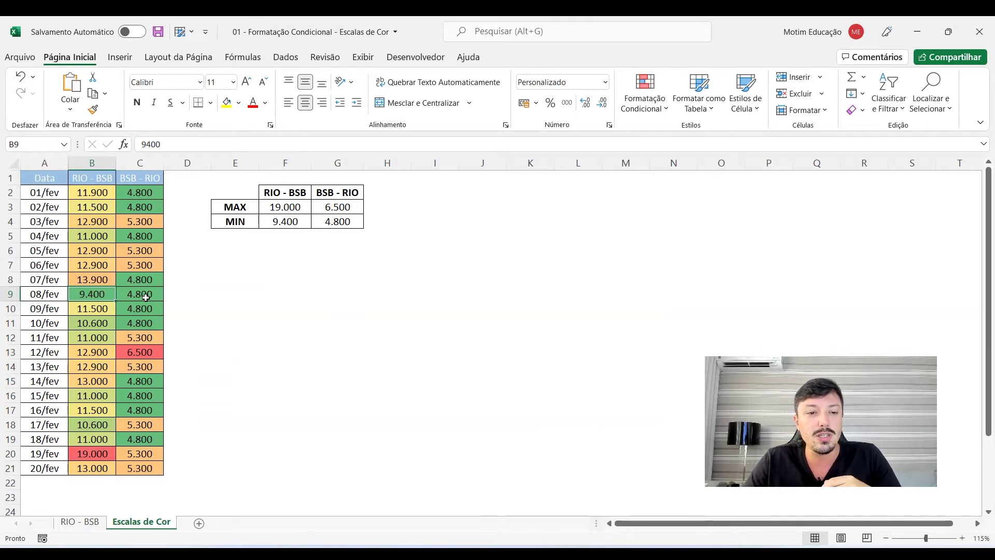
click(186, 294)
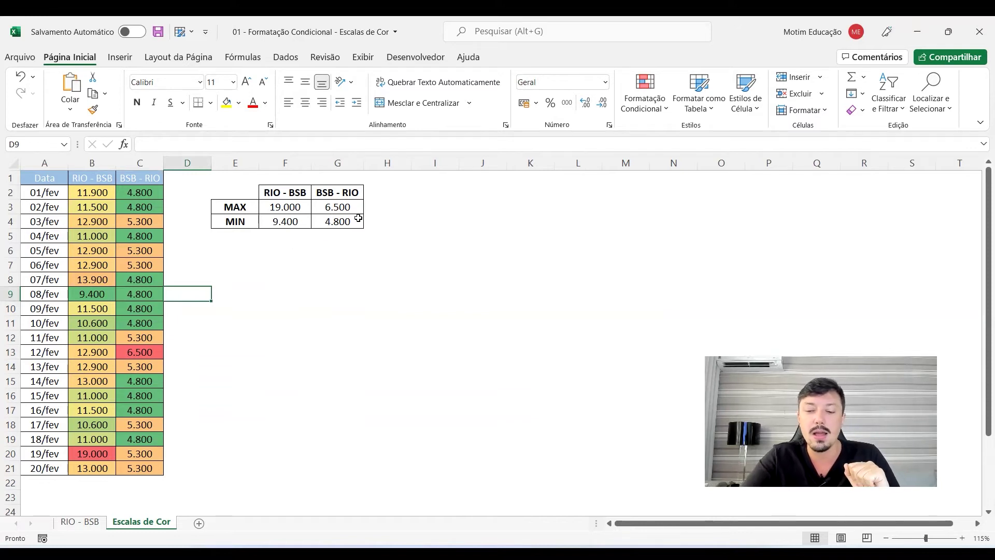
- Enter =A9+7 in D9 to get the date one week after 08/fev
text(=)
click(53, 293)
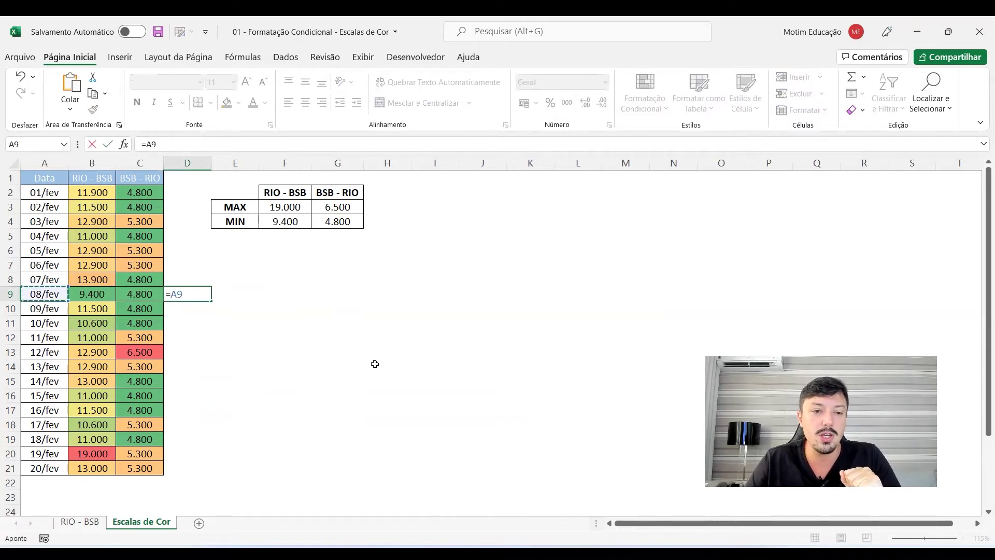
text(+7)
key(Return)
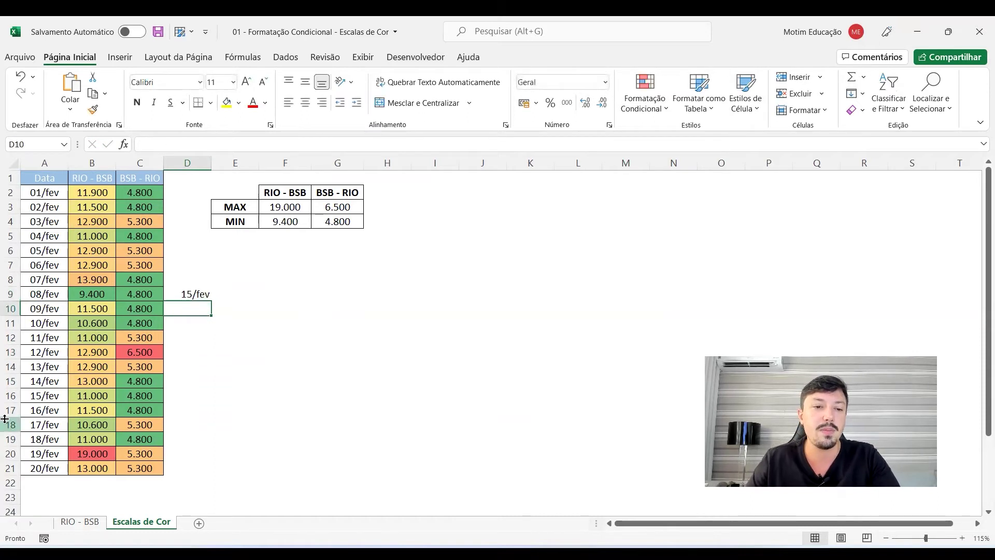
- Recheck the D9 formula, then select the 15/fev price row and the 4.800 price in C16
scroll(46, 332, up, 1)
scroll(46, 332, up, 1)
key(Up)
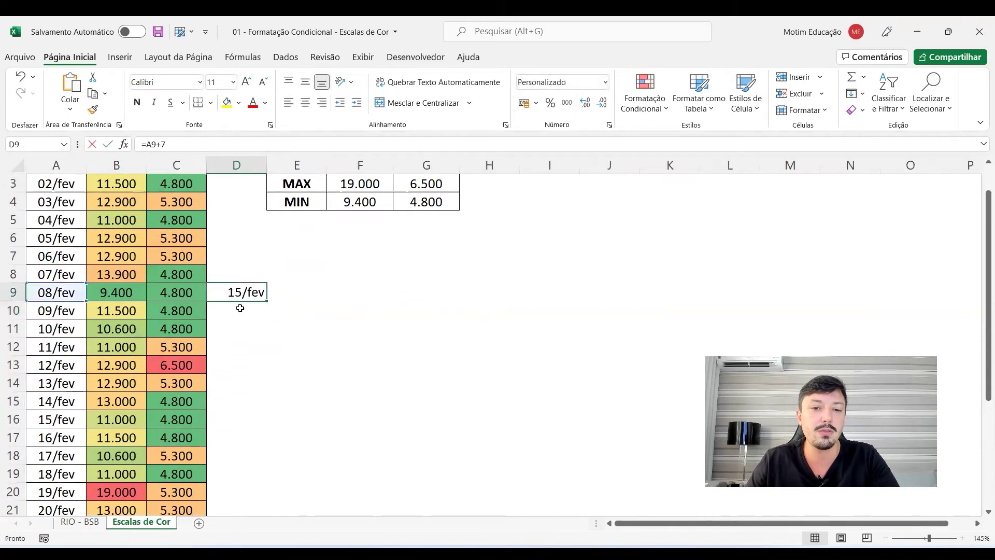
key(F2)
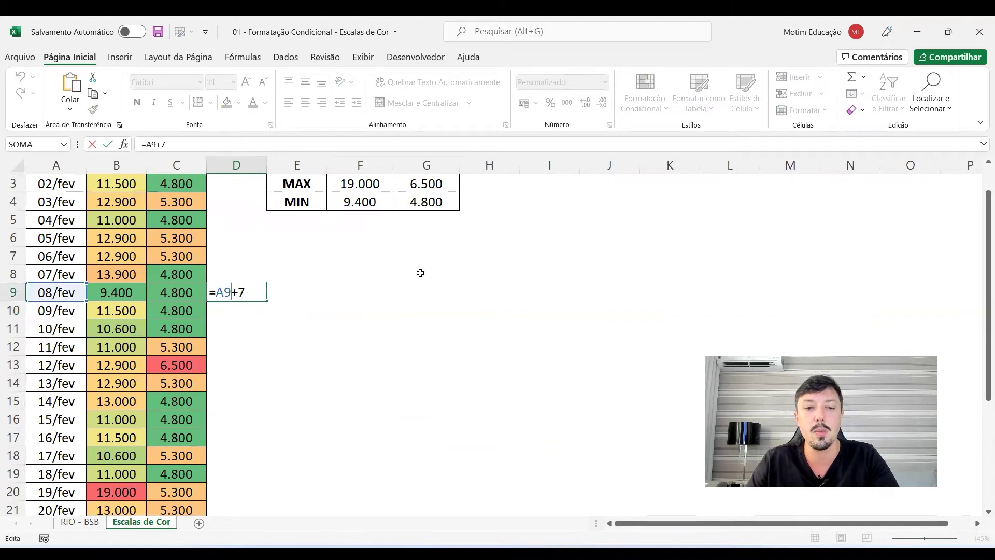
key(Return)
key(Home)
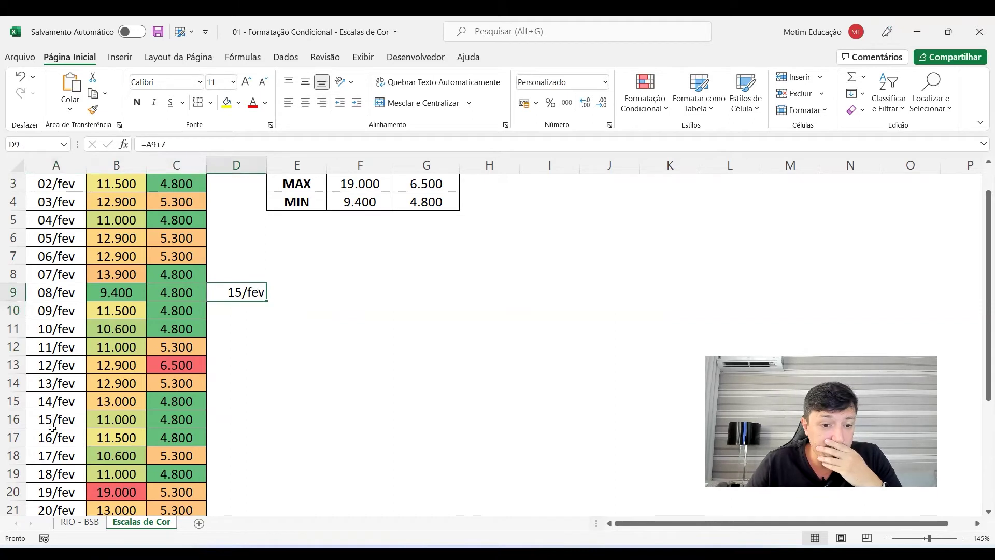
drag(52, 428, 189, 418)
click(190, 419)
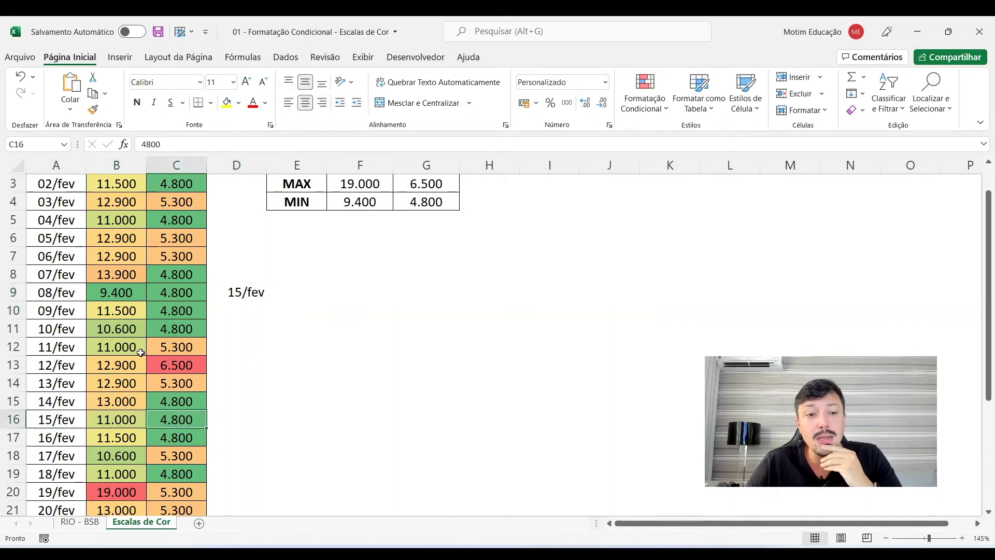
click(114, 292)
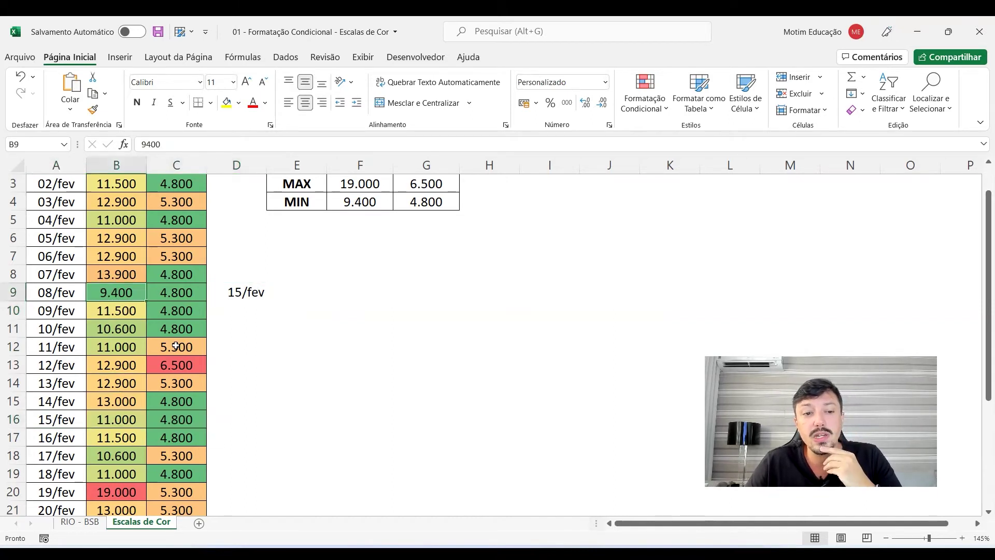
click(192, 420)
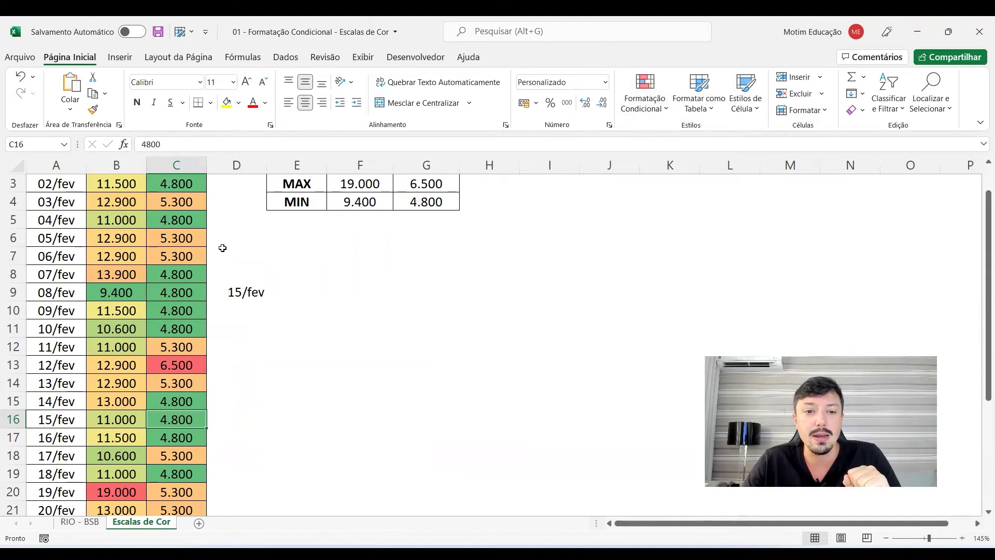
scroll(221, 290, up, 1)
scroll(179, 311, down, 1)
scroll(171, 314, down, 1)
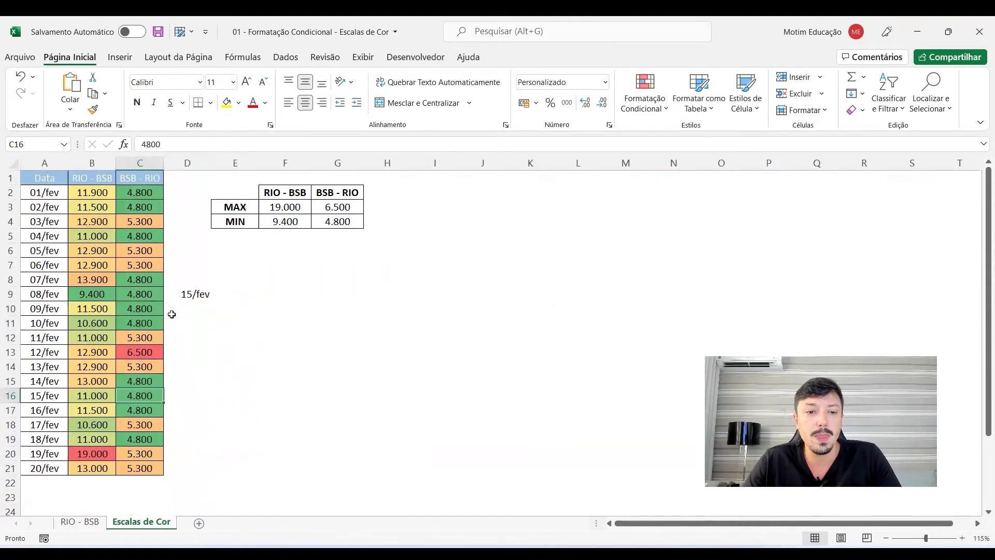
drag(98, 189, 92, 469)
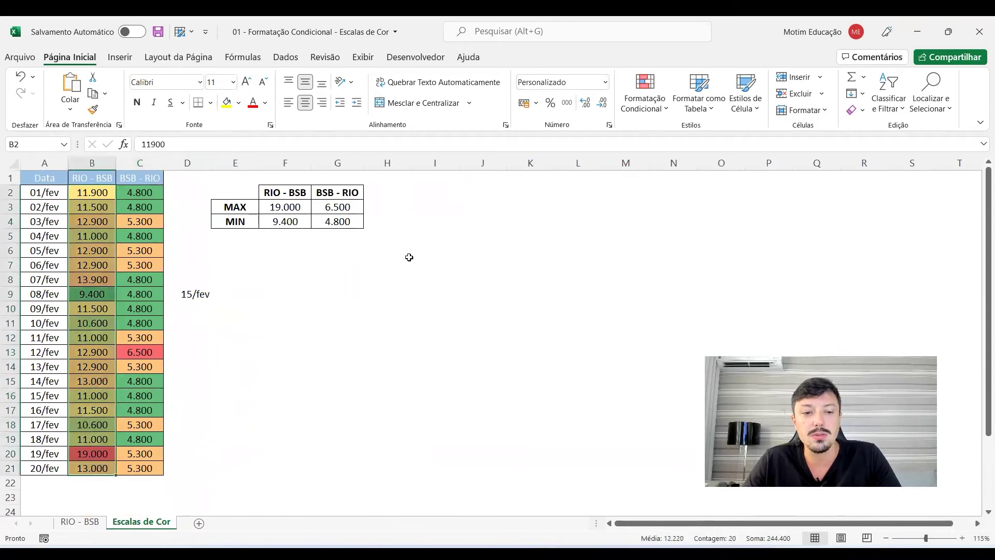
click(645, 100)
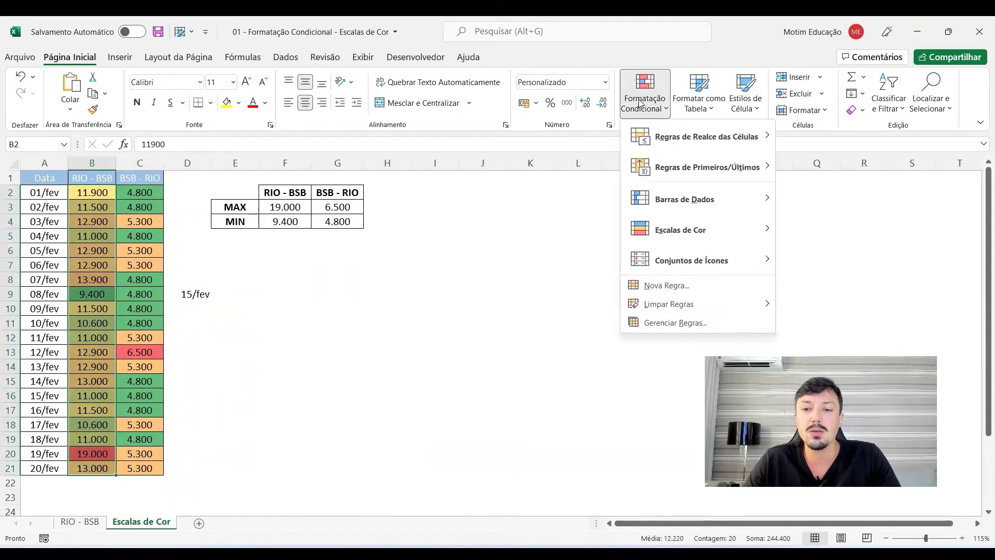
click(683, 325)
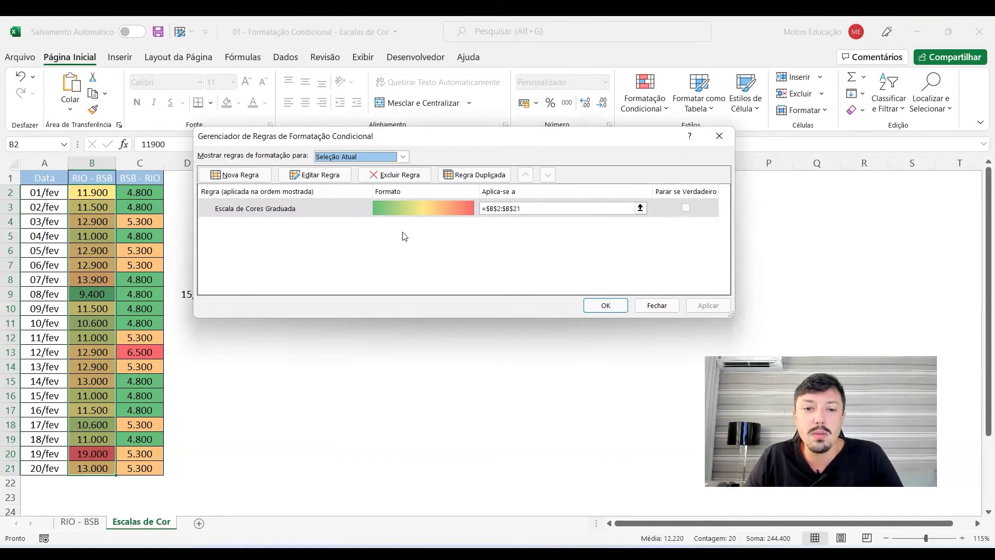
click(720, 135)
click(92, 207)
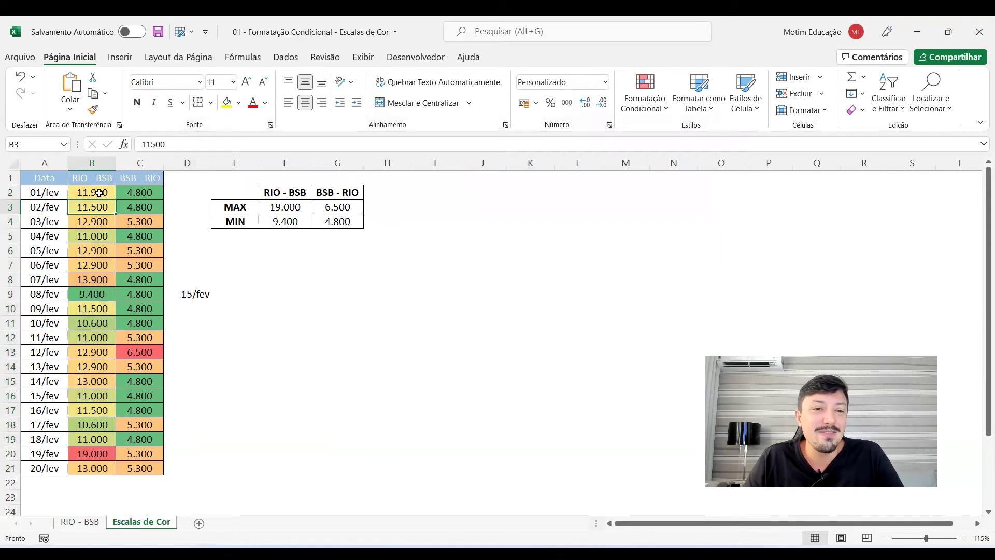
- Select the RIO - BSB prices B2:B21 and open the Formatação Condicional menu
drag(97, 189, 91, 467)
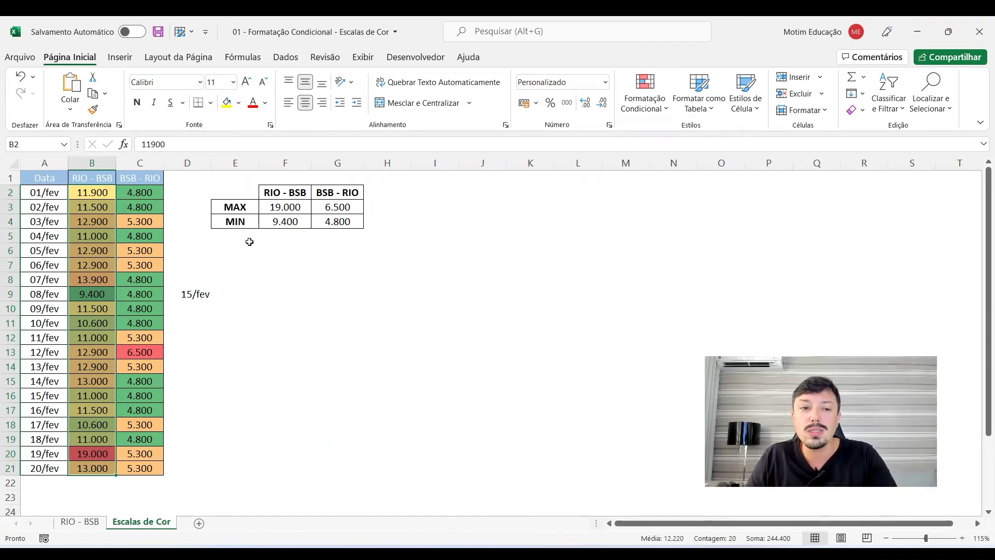
click(645, 101)
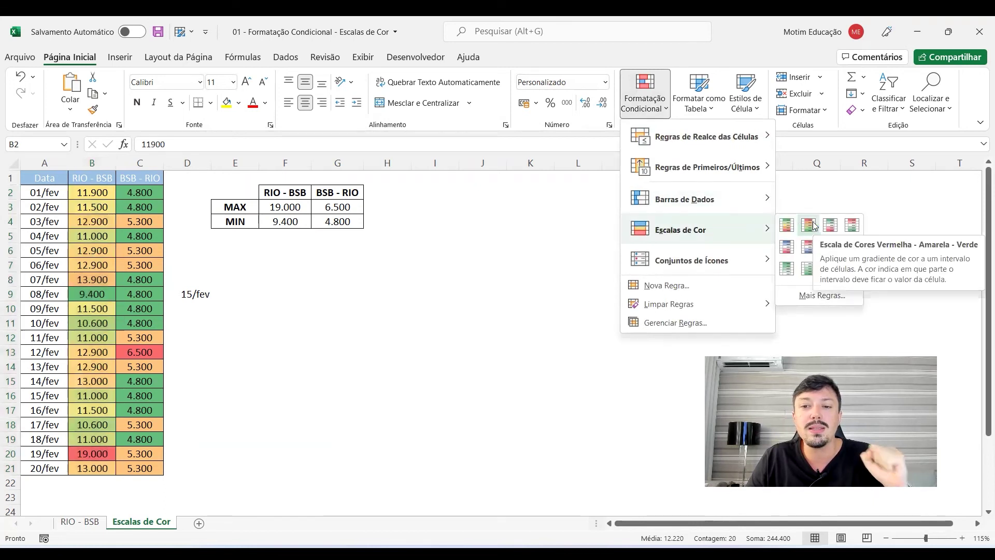
- Open the B2:B21 colour-scale rule for editing and review its green lowest-value colour
click(691, 322)
click(347, 208)
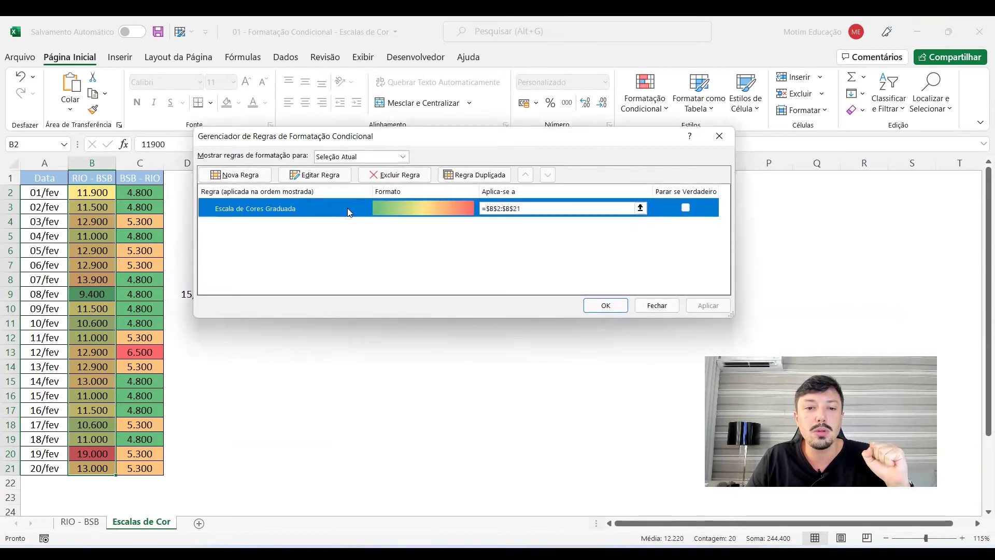
click(314, 175)
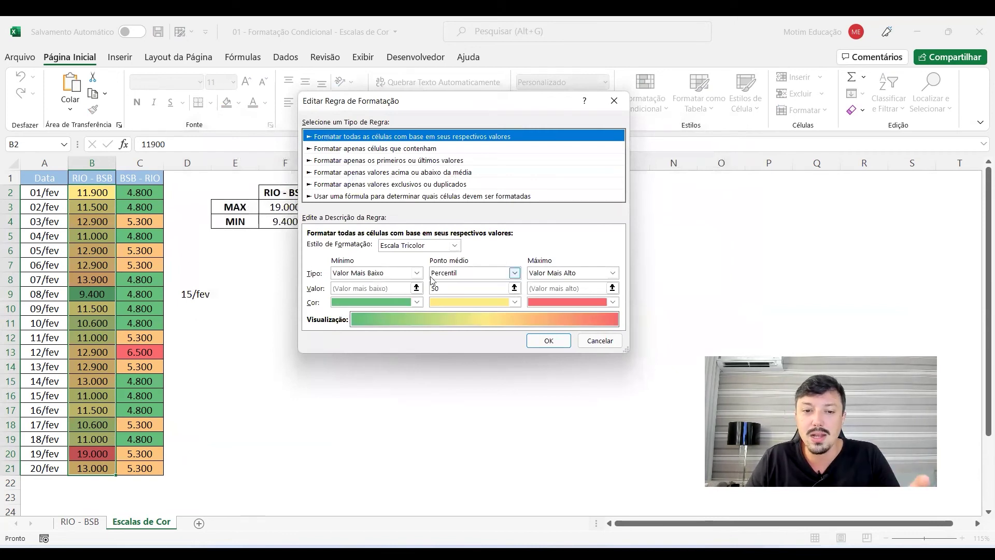
click(419, 303)
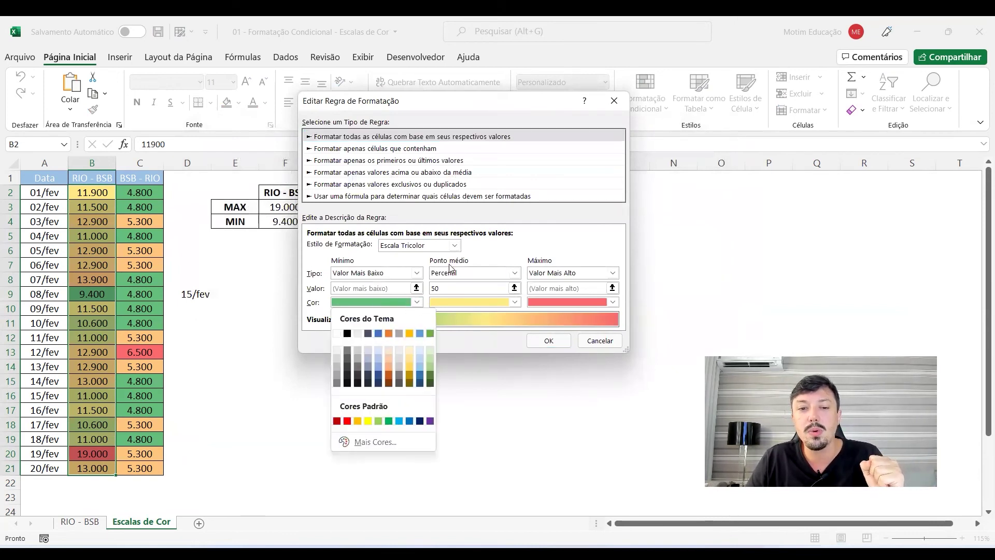
click(500, 249)
- Try the minimum type, data-bar style and values-based rule type, then cancel the edits
click(384, 273)
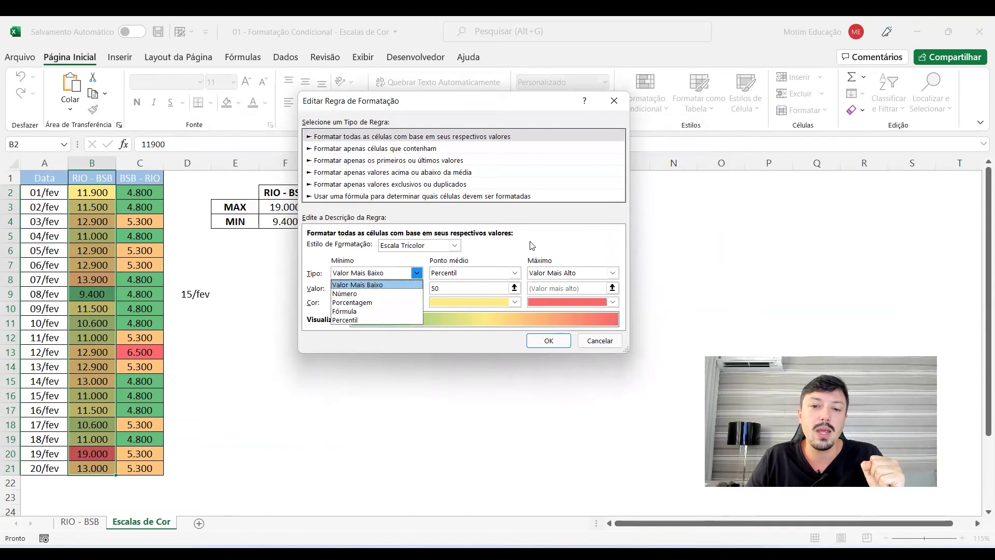
click(532, 246)
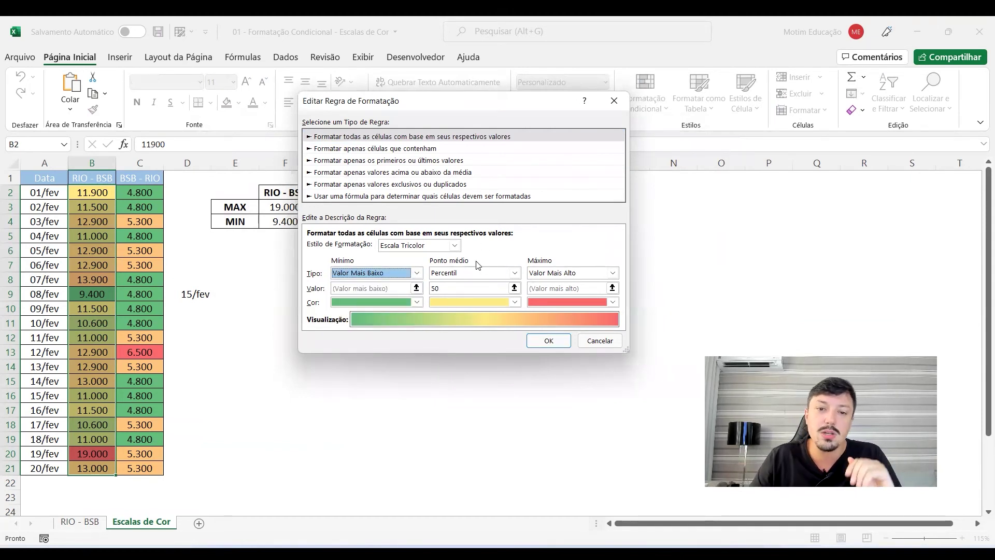
click(445, 245)
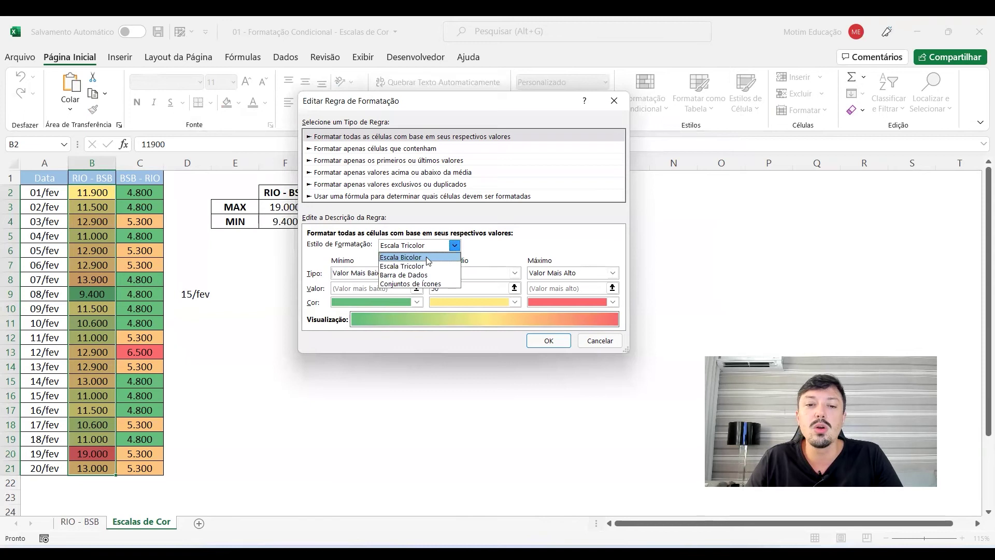
click(429, 276)
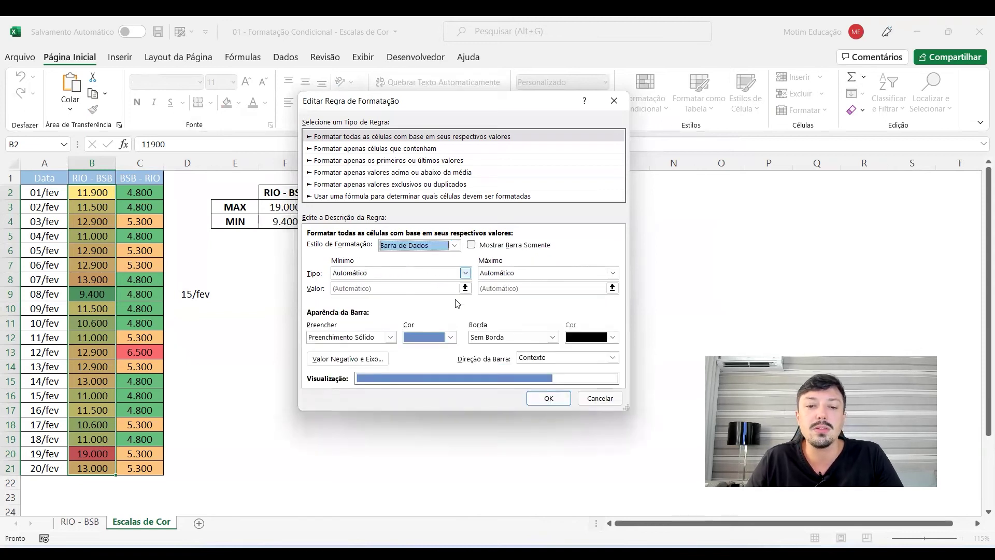
click(433, 149)
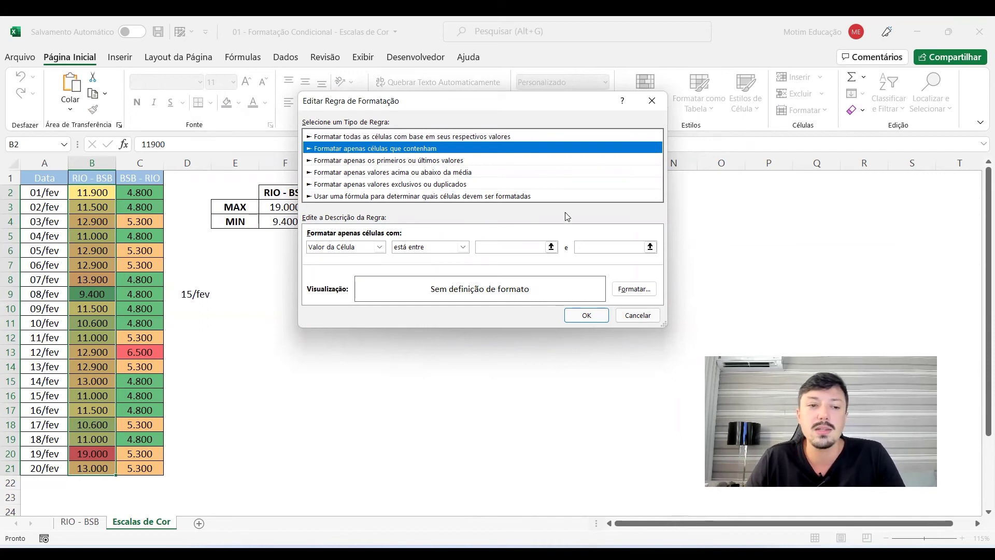
click(638, 315)
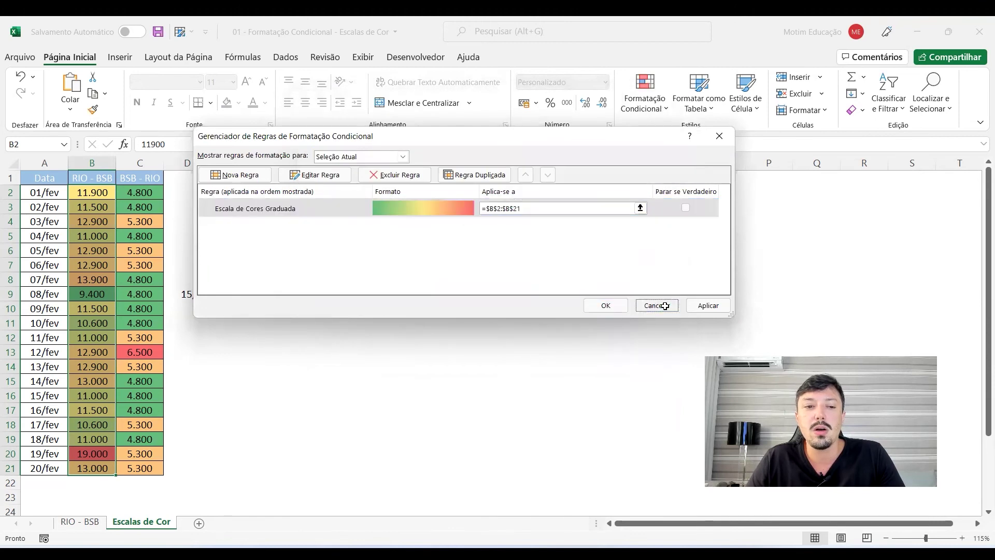
- Delete column B's graduated colour-scale rule in Gerenciar Regras, then reselect B2:B21
click(658, 306)
click(643, 107)
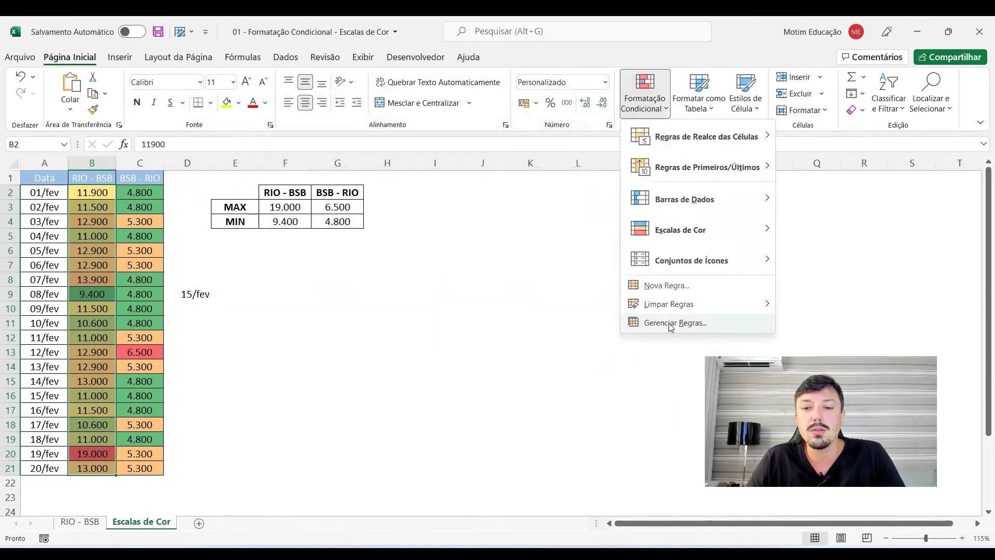
click(666, 323)
click(438, 209)
click(395, 175)
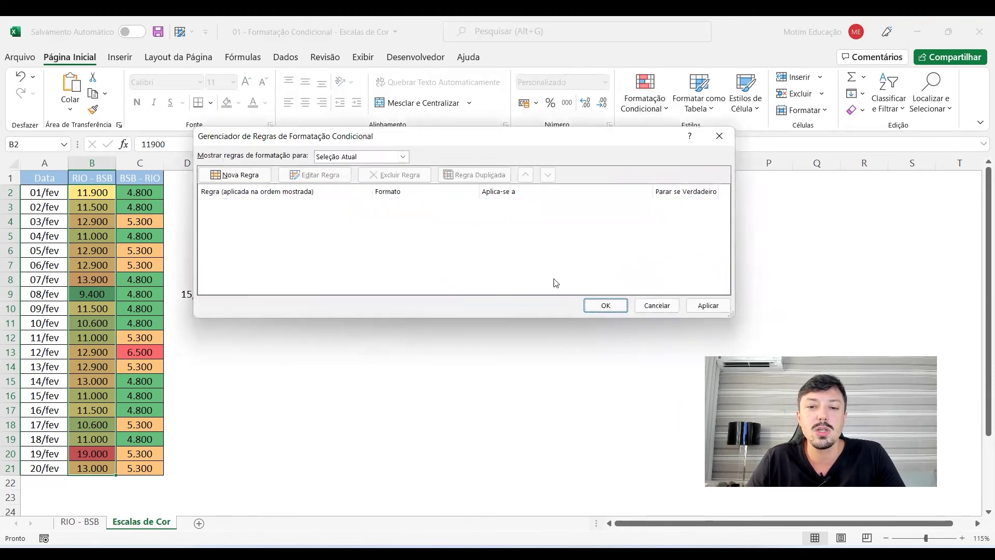
click(606, 305)
drag(97, 192, 94, 461)
click(642, 101)
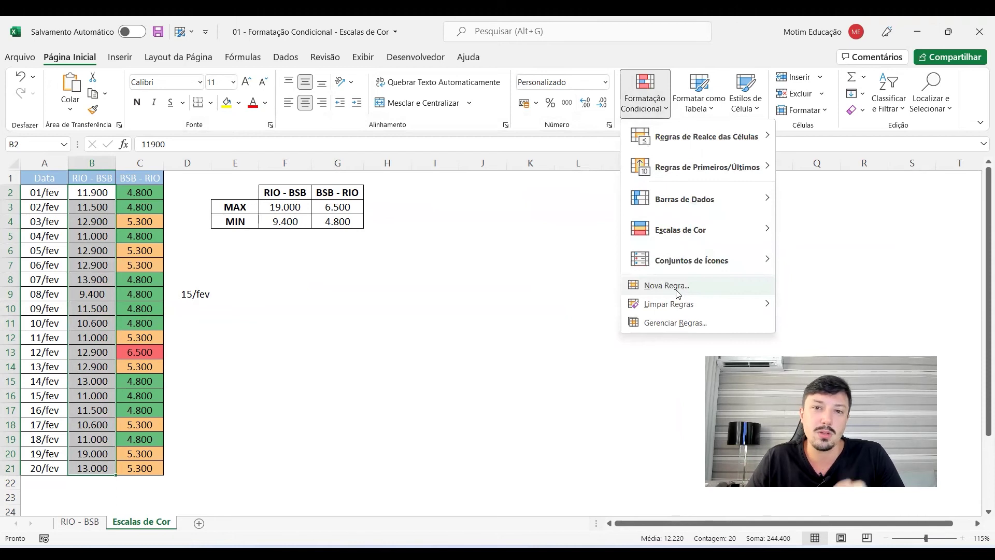
mouse_move(704, 137)
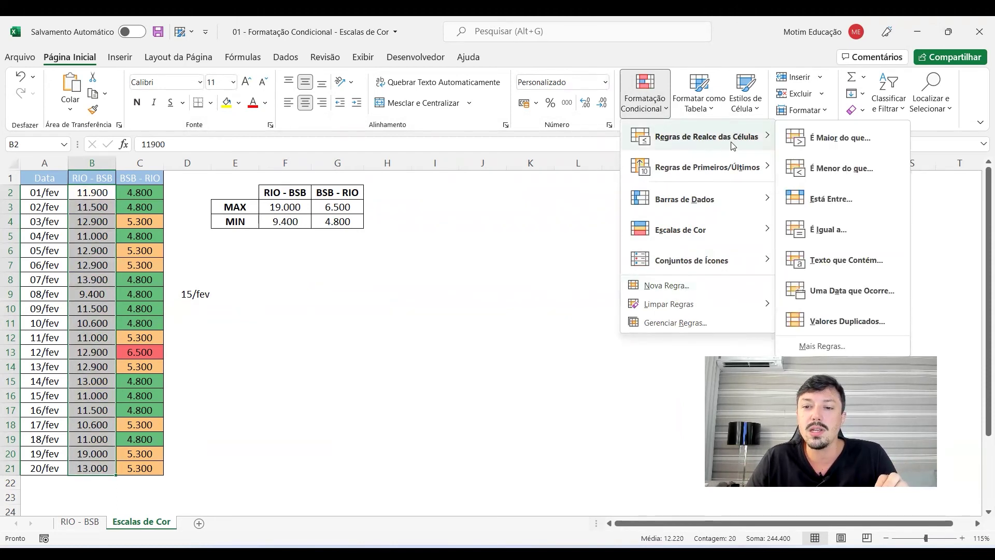
- Apply an É Menor do que rule to B2:B21 with a 10000 threshold
click(848, 172)
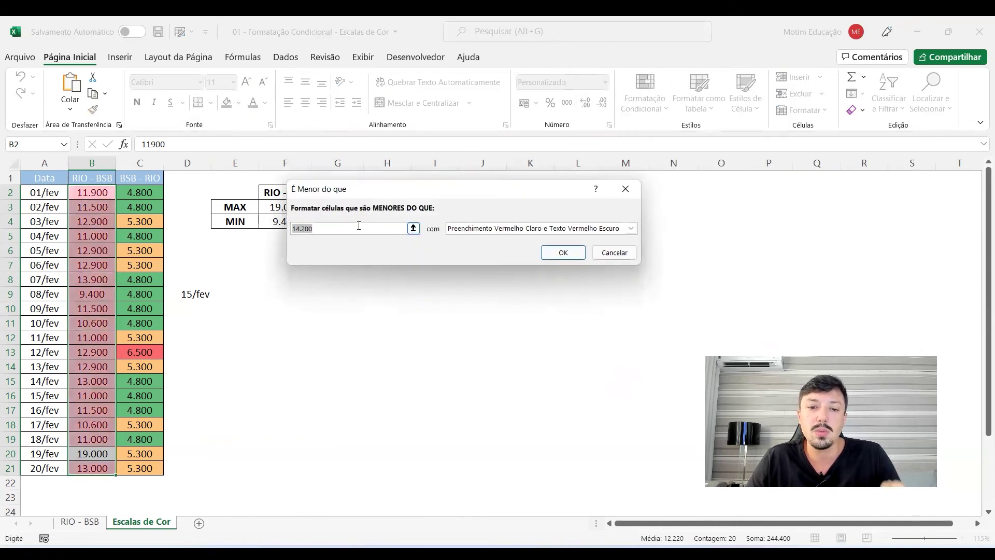
text(1000)
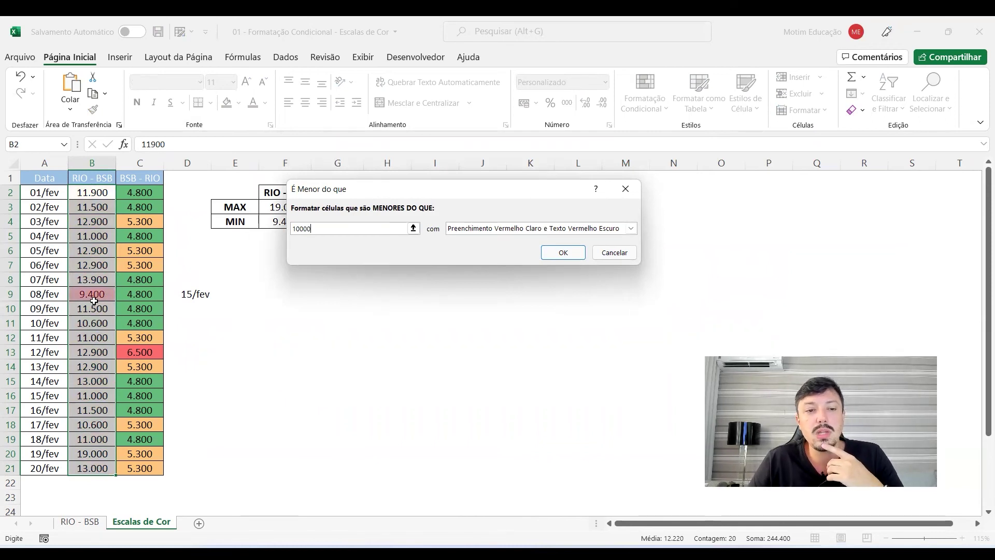
click(565, 253)
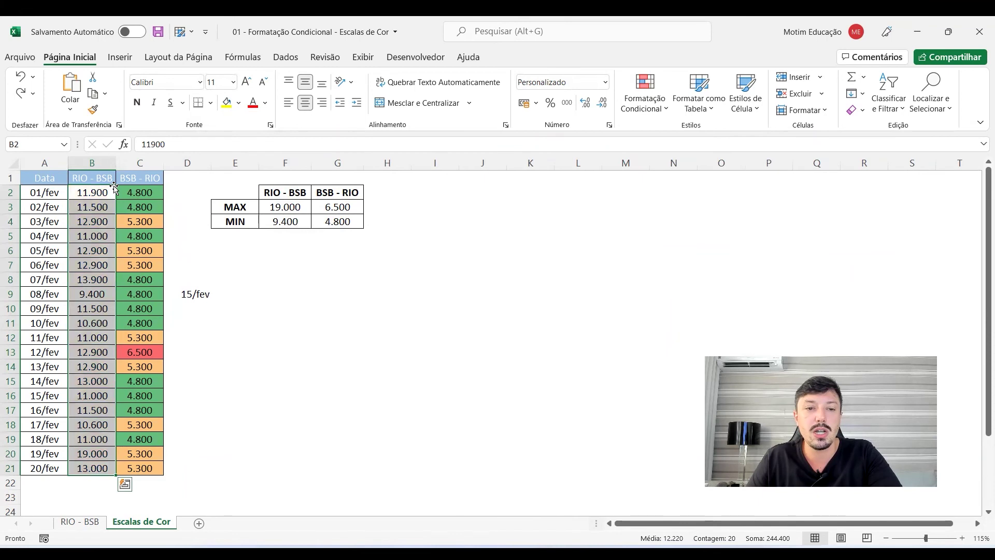
- Select C2:C21 and delete its colour-scale rule in Gerenciar Regras
drag(136, 192, 140, 468)
click(645, 101)
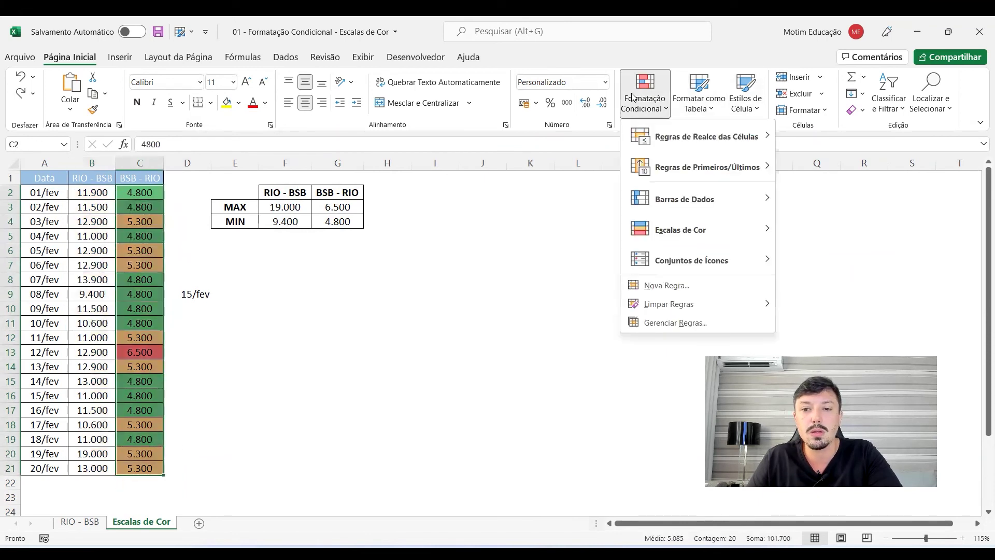
click(659, 321)
click(353, 208)
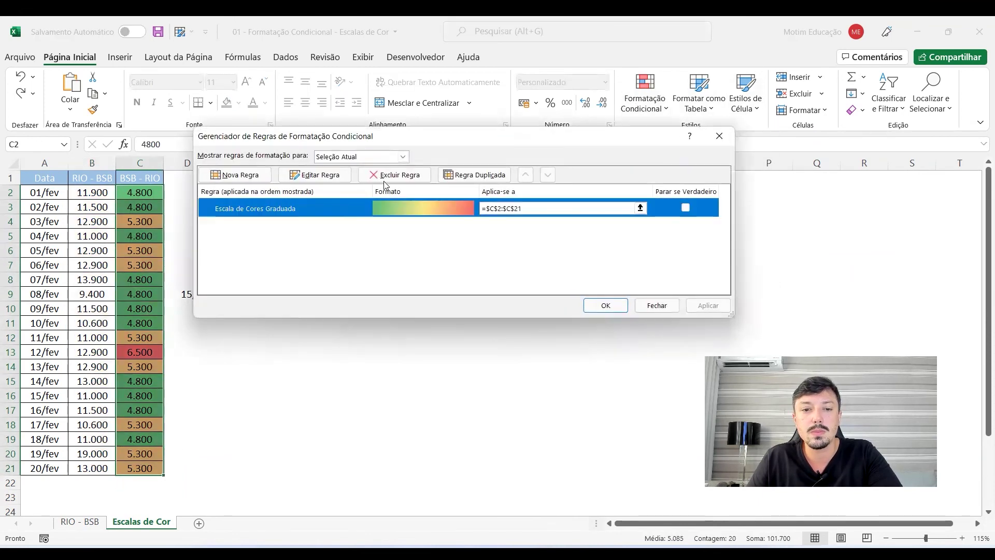
click(389, 176)
click(606, 306)
- Preview an É Menor do que highlight on C2:C21 with thresholds 10000, 8000 and 7500, then cancel
drag(140, 192, 145, 475)
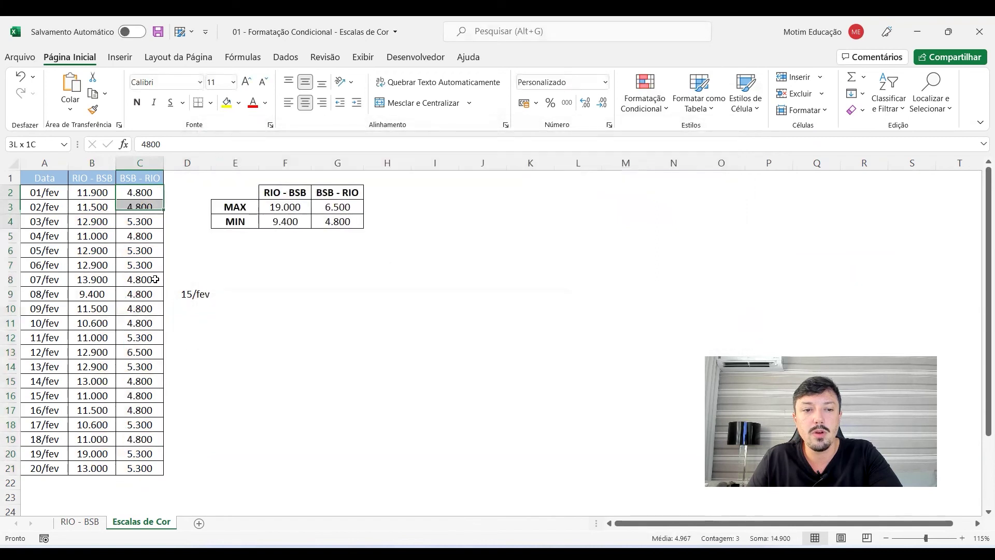
click(645, 101)
mouse_move(691, 149)
click(825, 225)
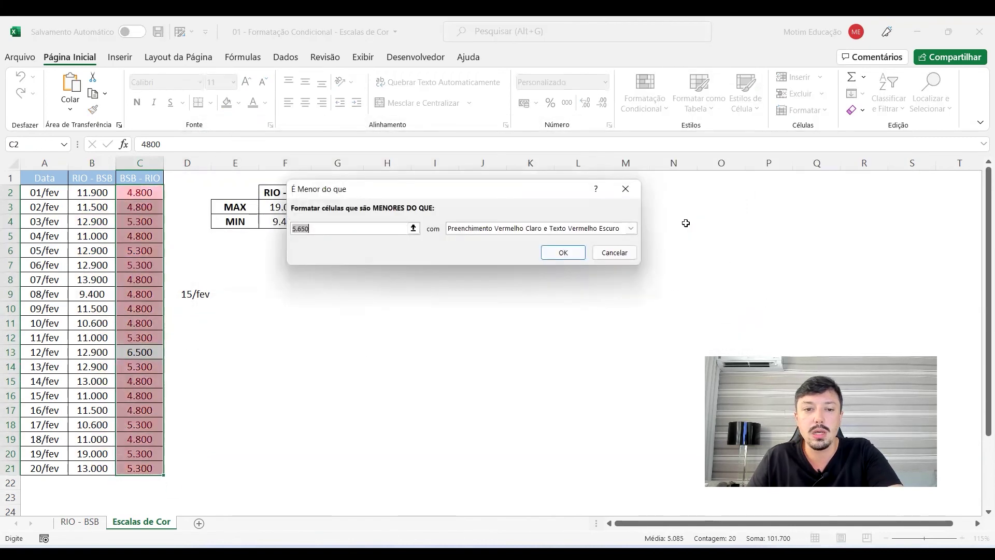
text(10000)
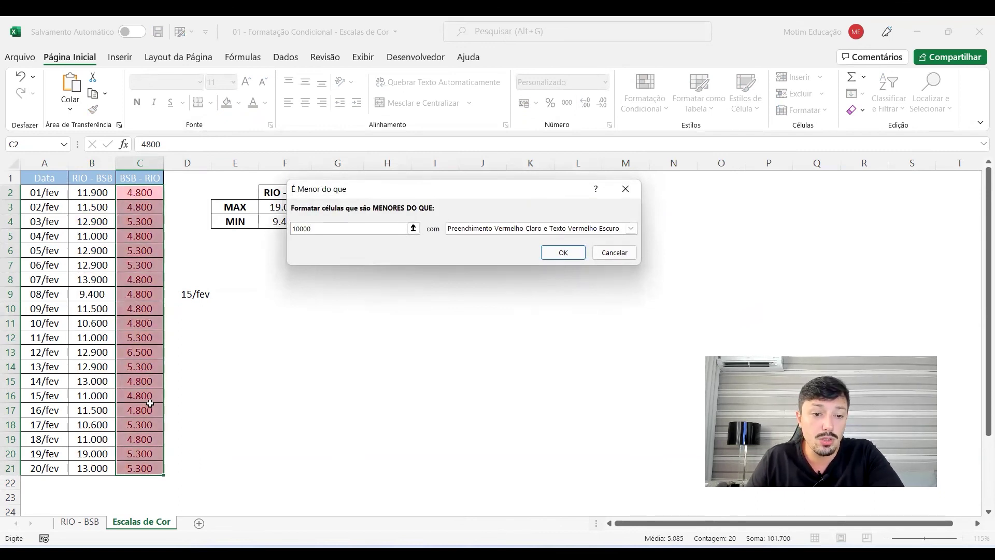
double_click(319, 233)
text(8000)
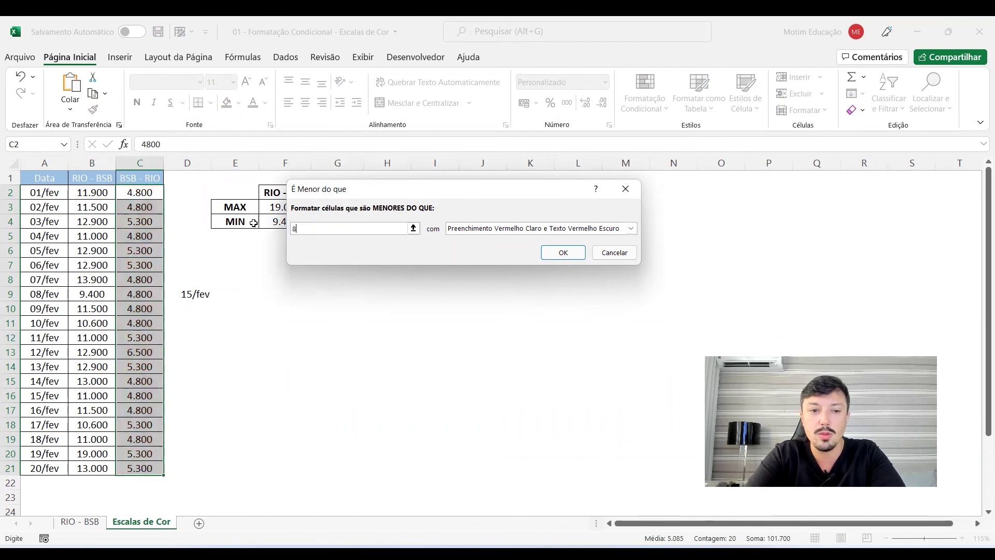
key(BackSpace)
key(BackSpace)
key(BackSpace)
text(7500)
key(BackSpace)
key(BackSpace)
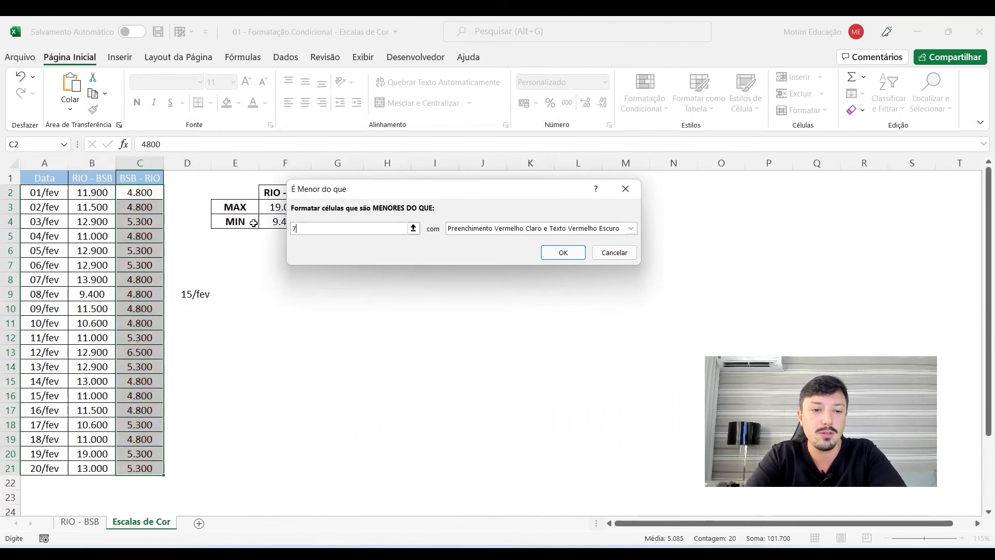
text(000)
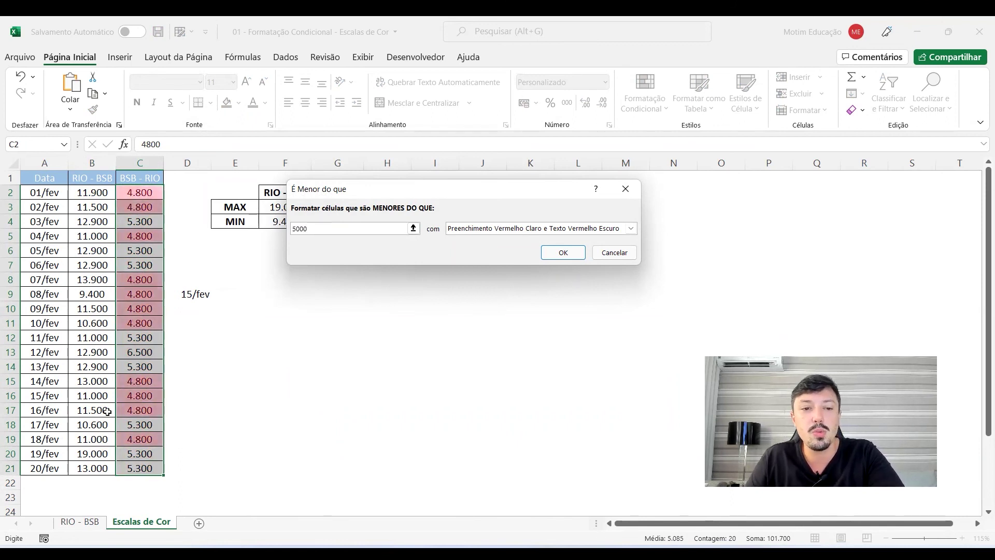
click(466, 229)
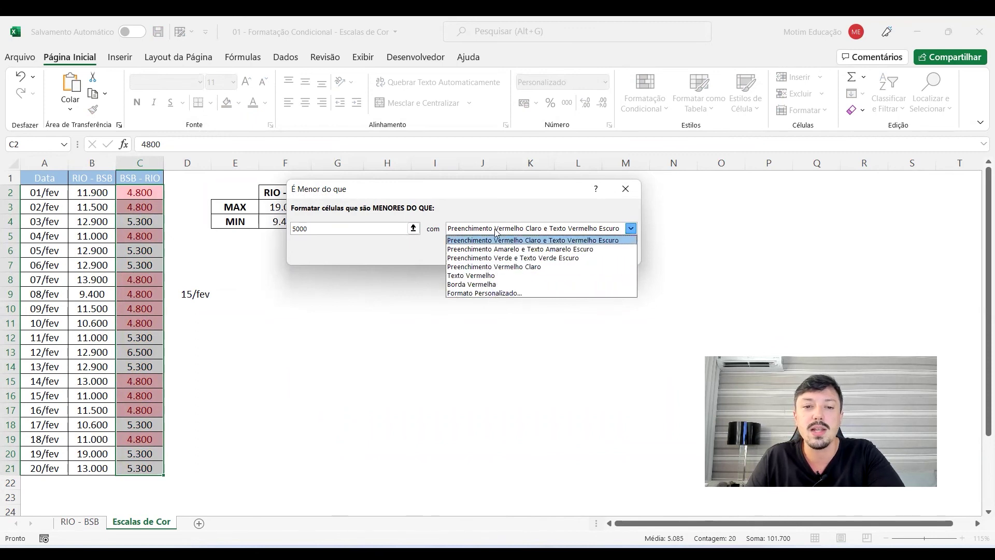
click(502, 200)
click(564, 251)
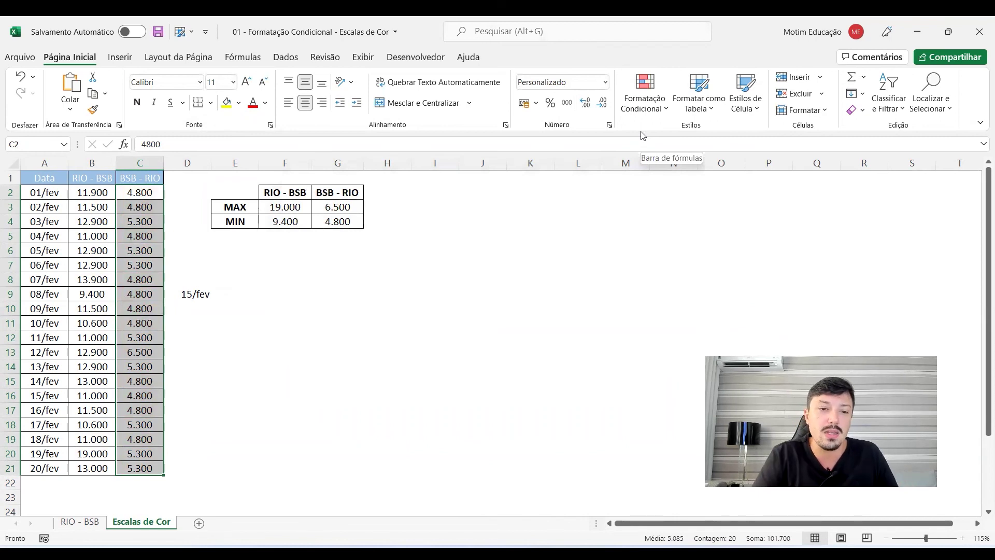
- Undo the rule deletions with Ctrl+Z to restore both colour scales, then select B7
key(ctrl+z)
key(ctrl+z)
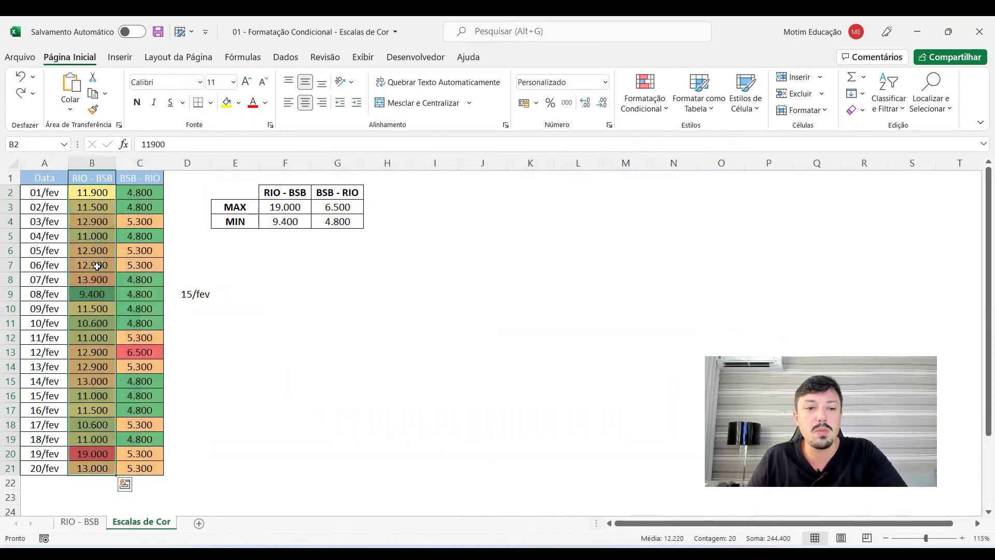
click(97, 266)
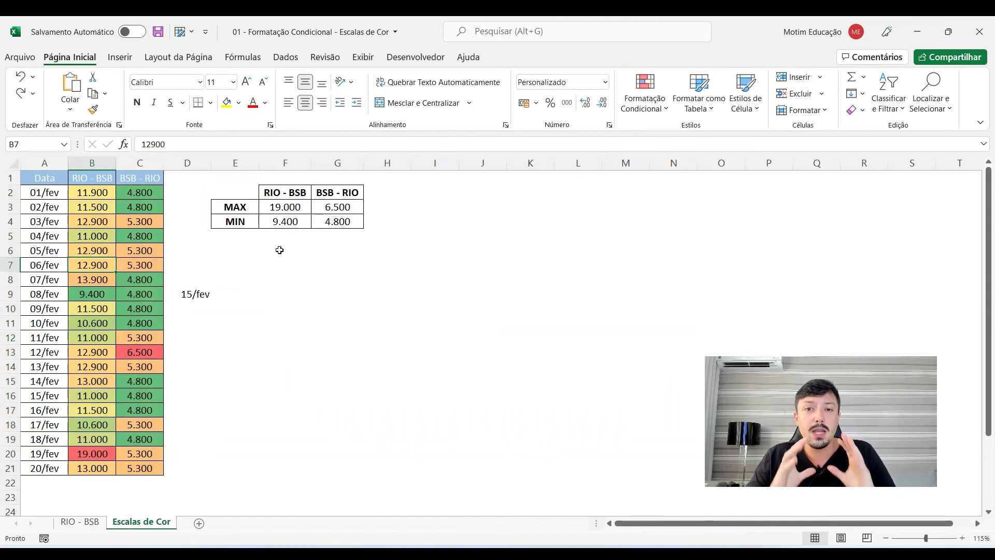